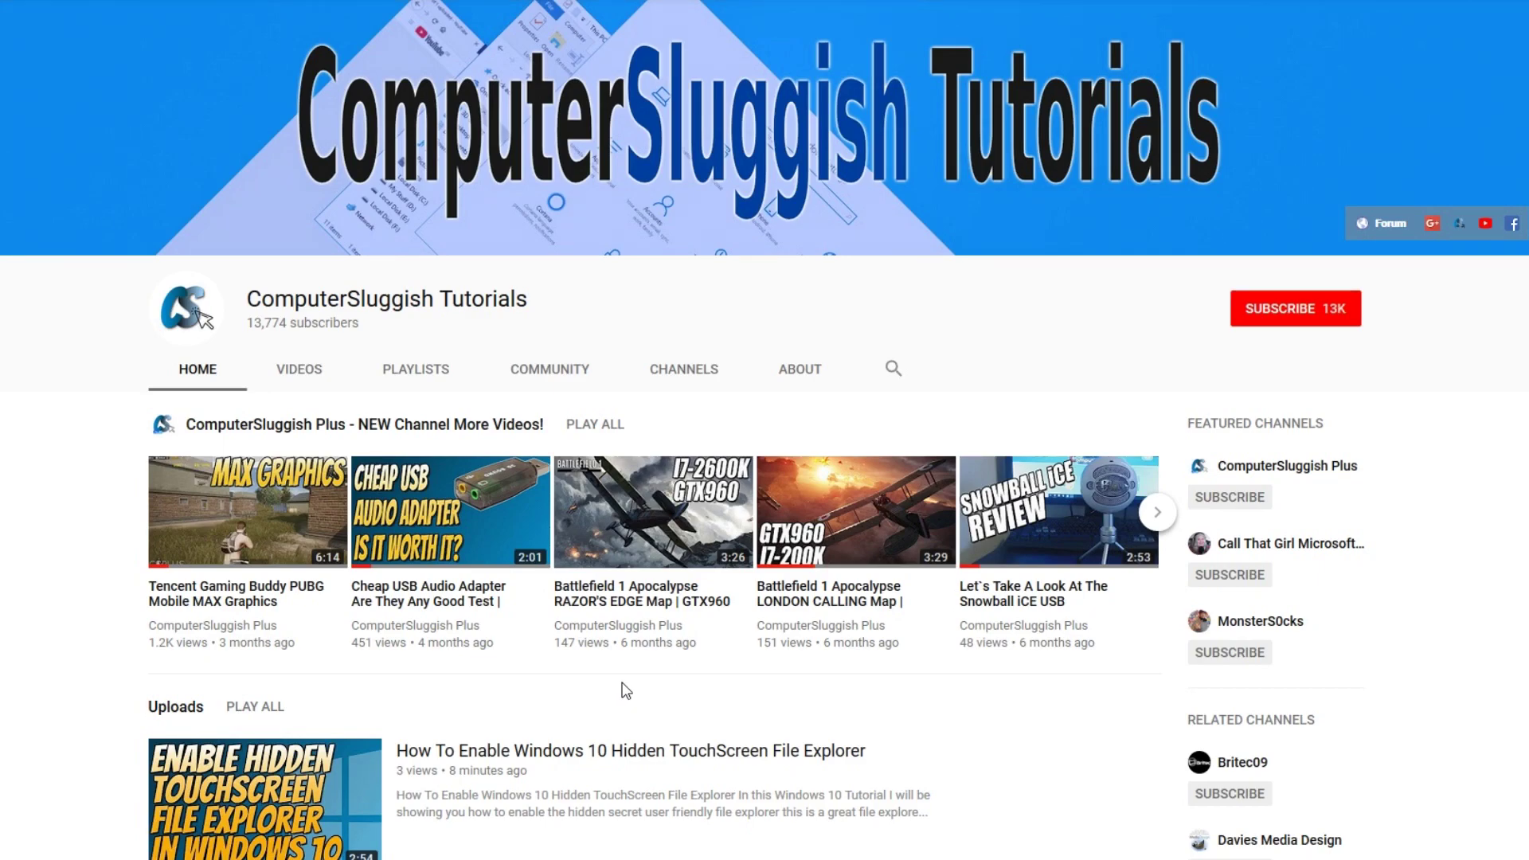
Subscribe to the ComputerSluggish Tutorials channel and enable notifications for all new videos
left_click(1275, 315)
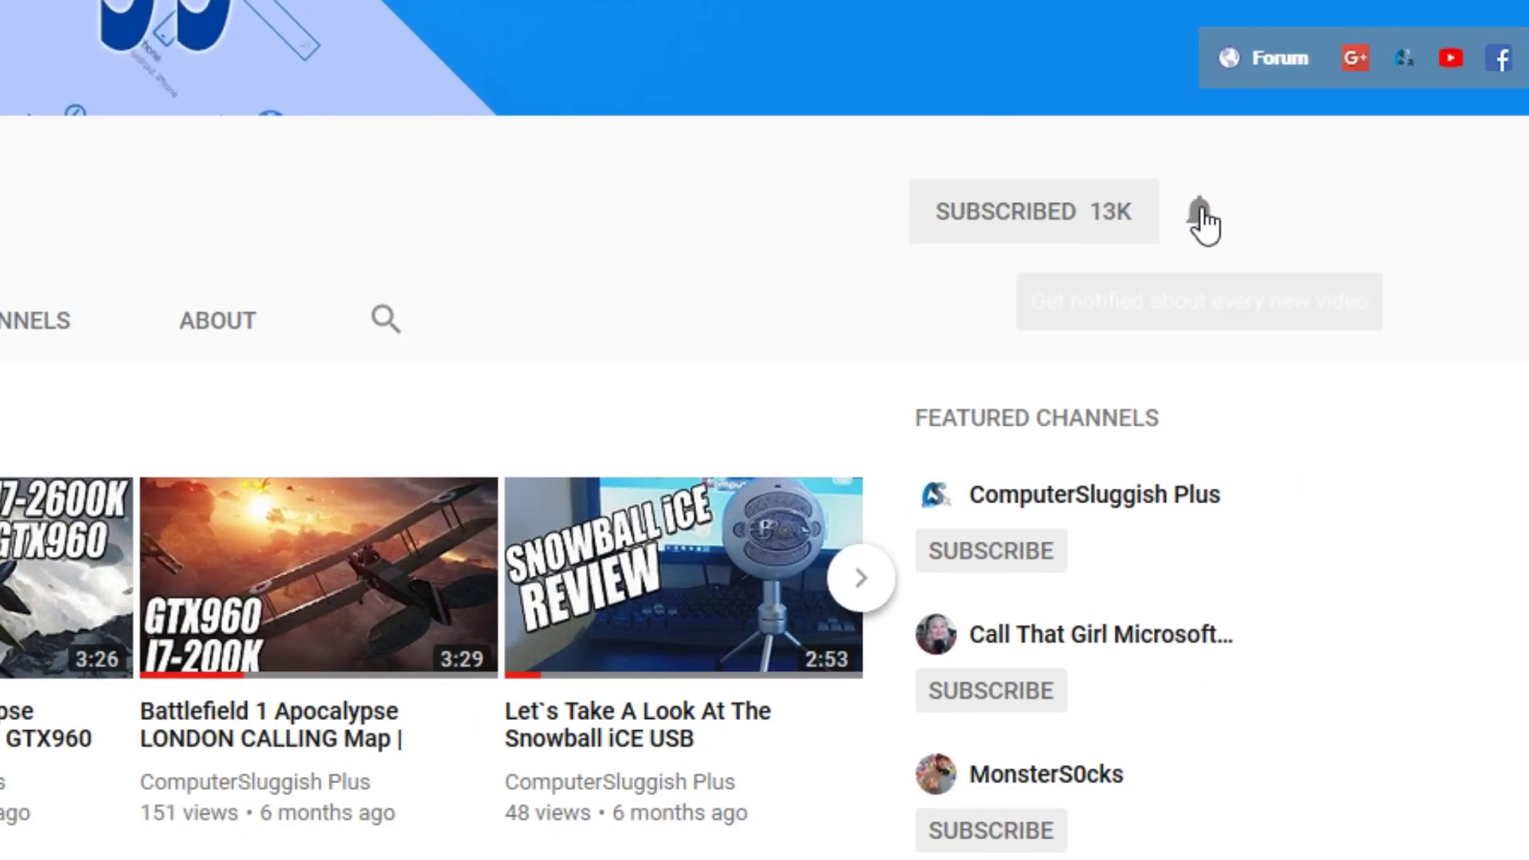
left_click(1199, 217)
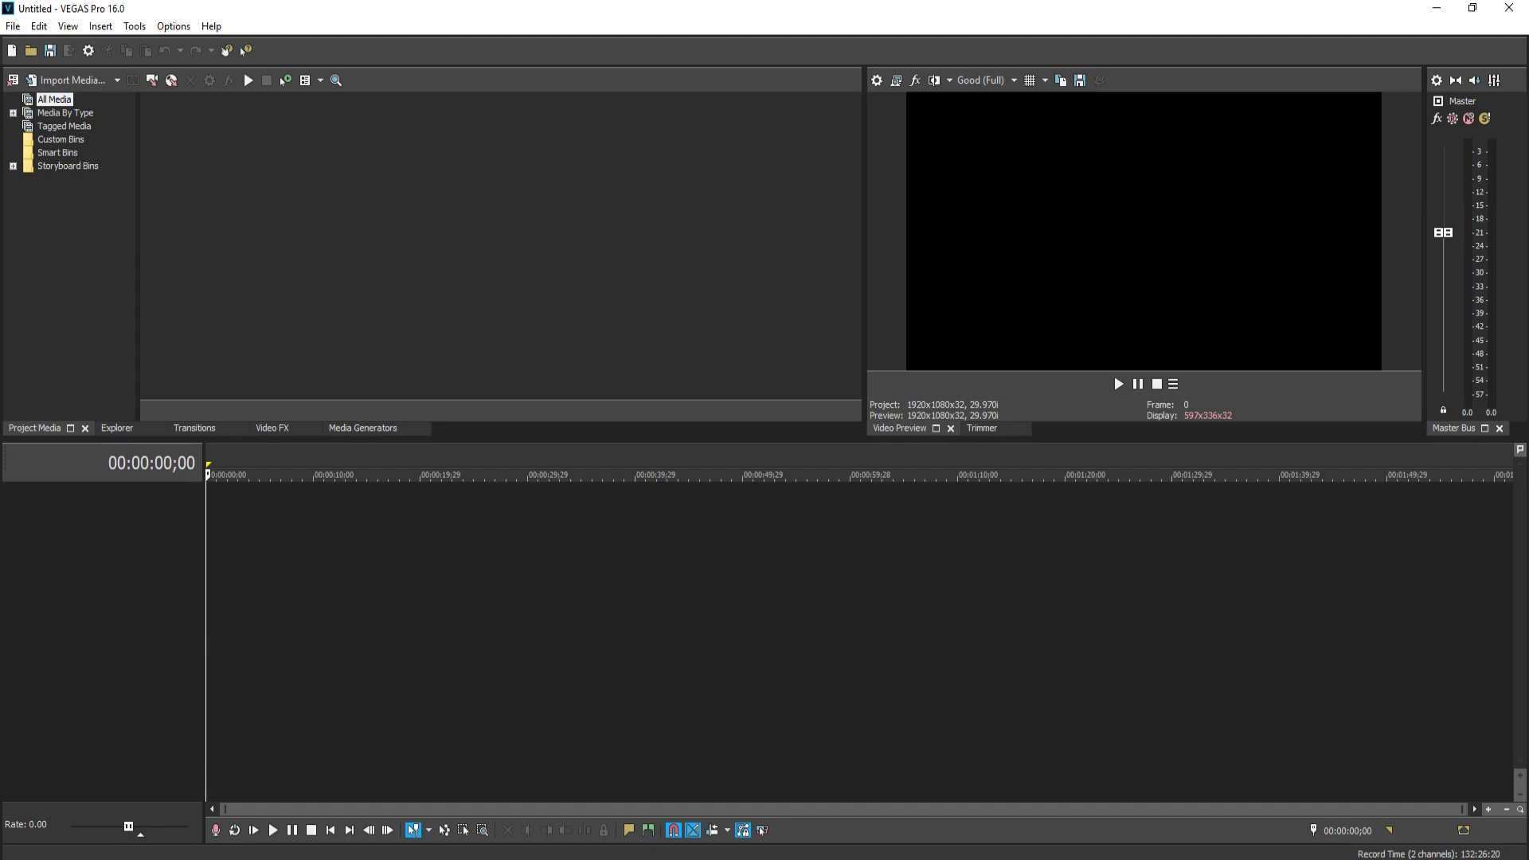
Pick the Default Text preset from Media Generators' (Legacy) Text and drop it on the timeline
left_click(364, 430)
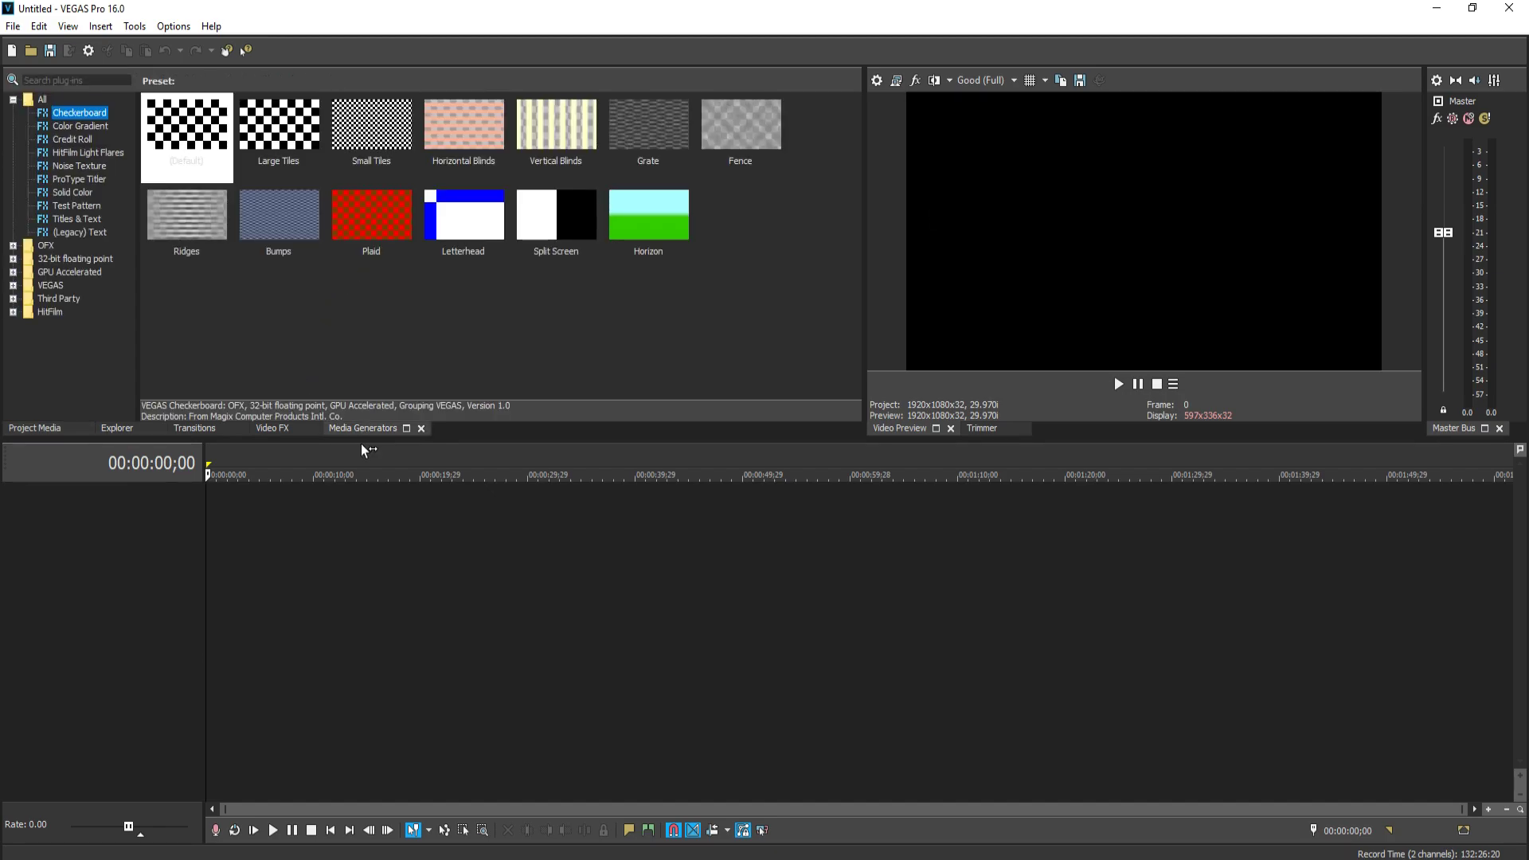
left_click(94, 235)
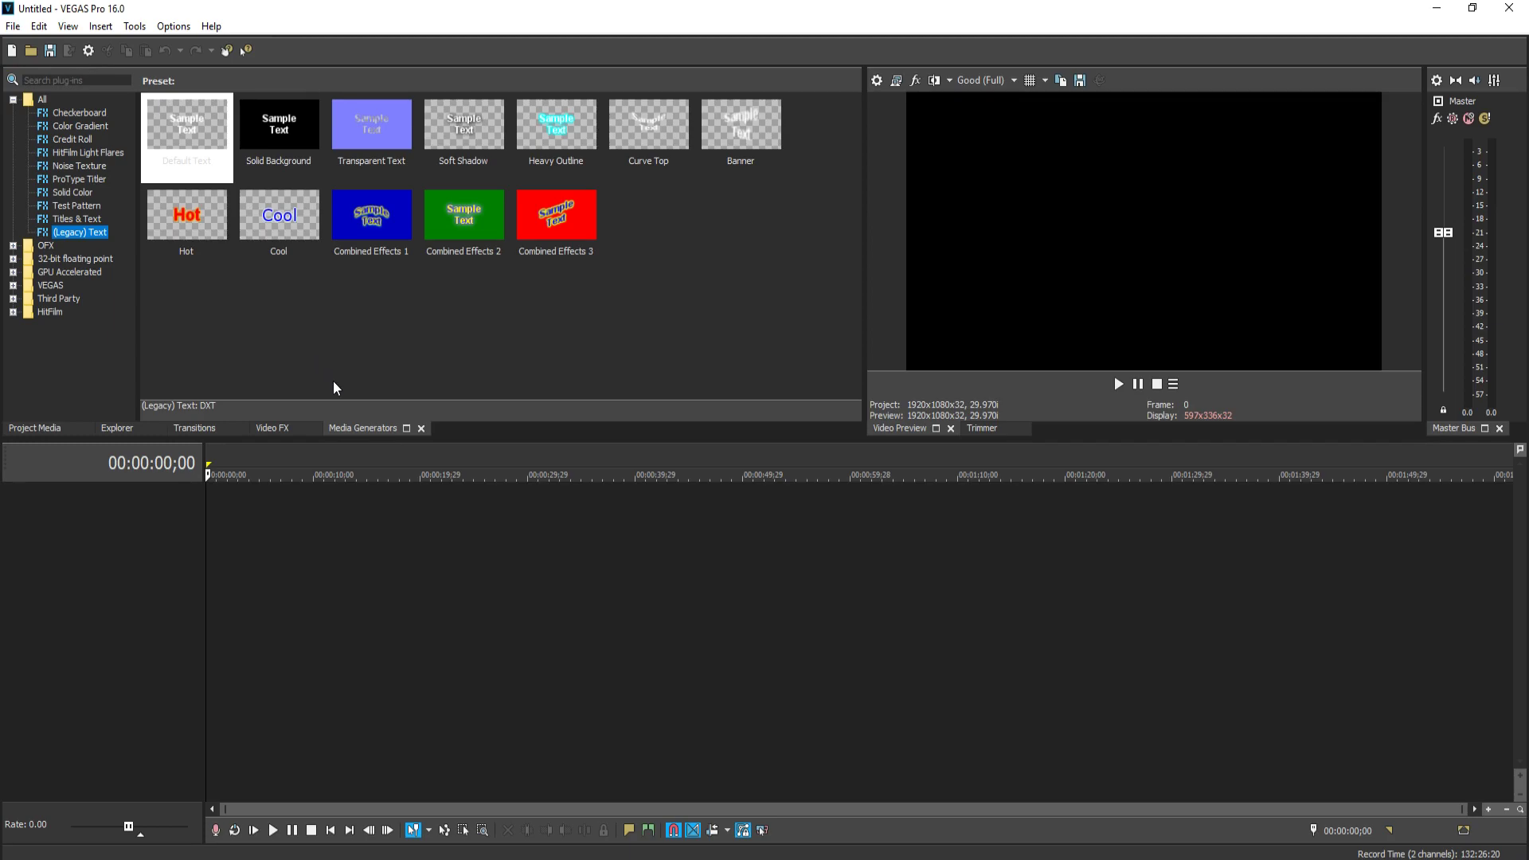
left_click(256, 284)
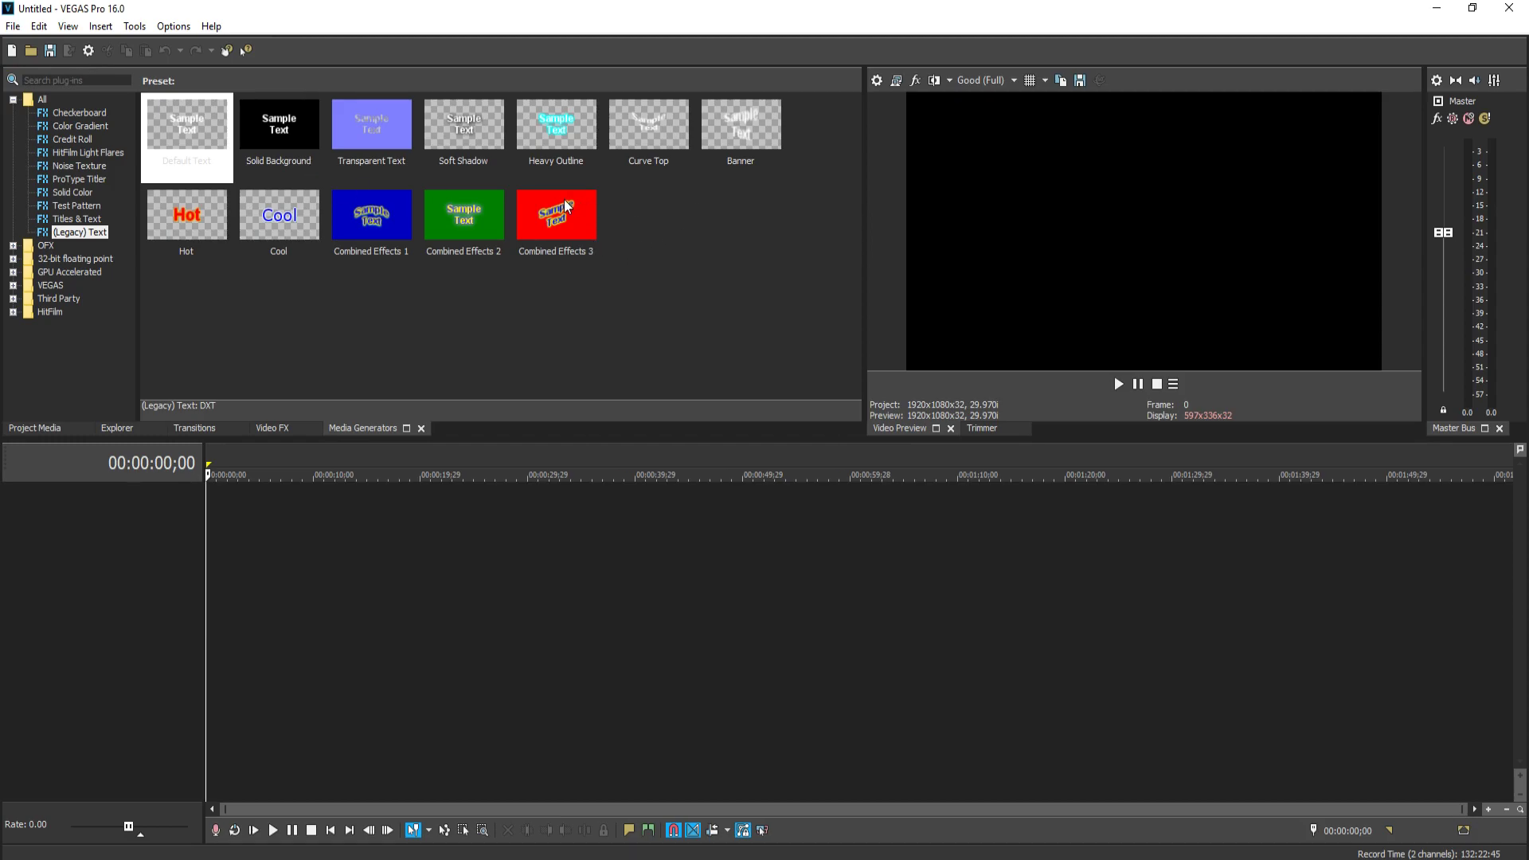
left_click(186, 119)
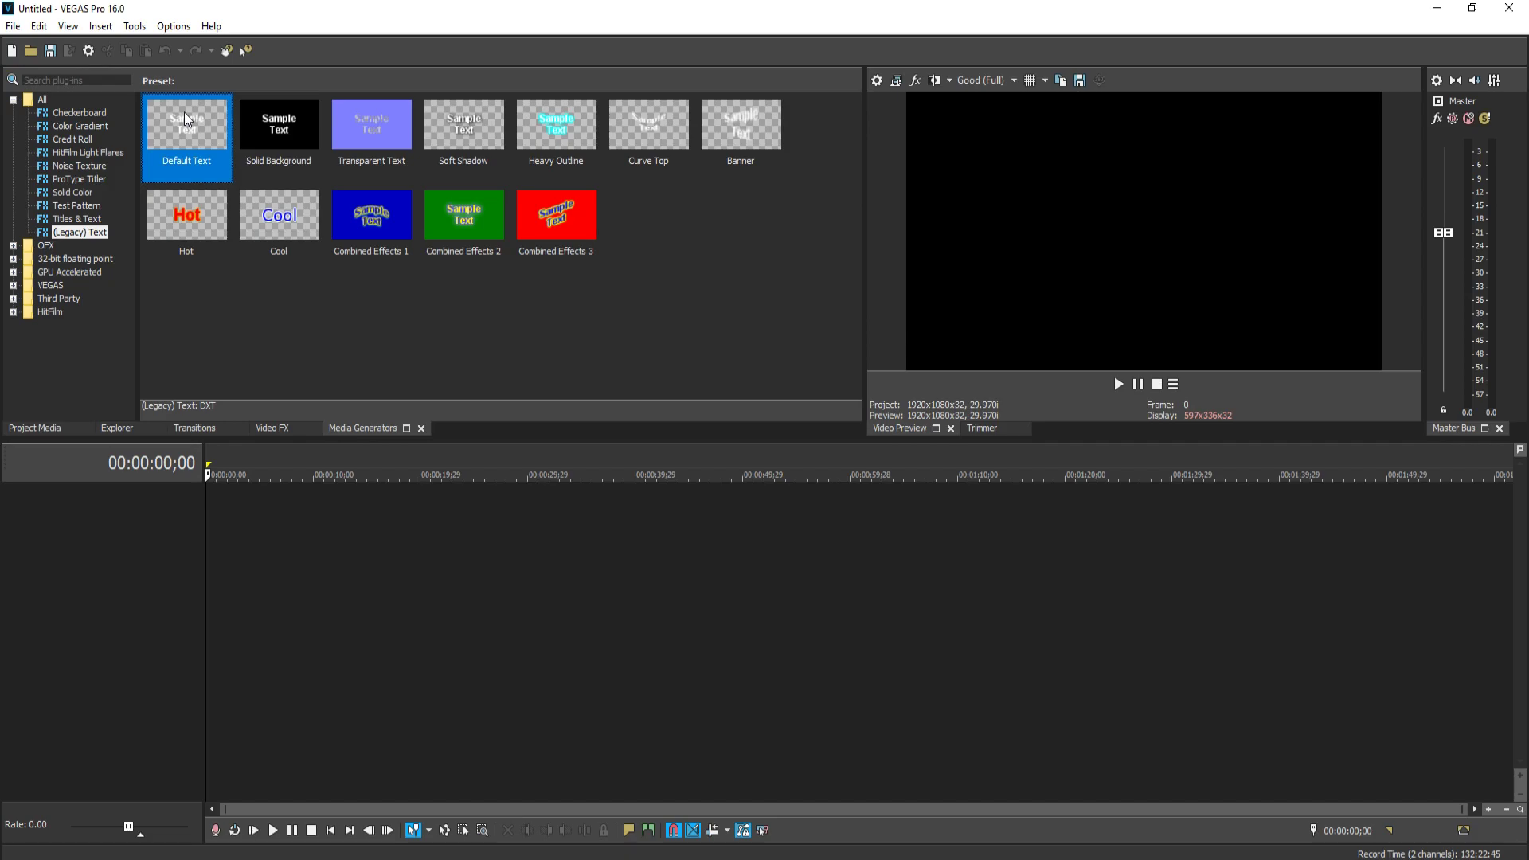
left_click_drag(185, 119, 244, 611)
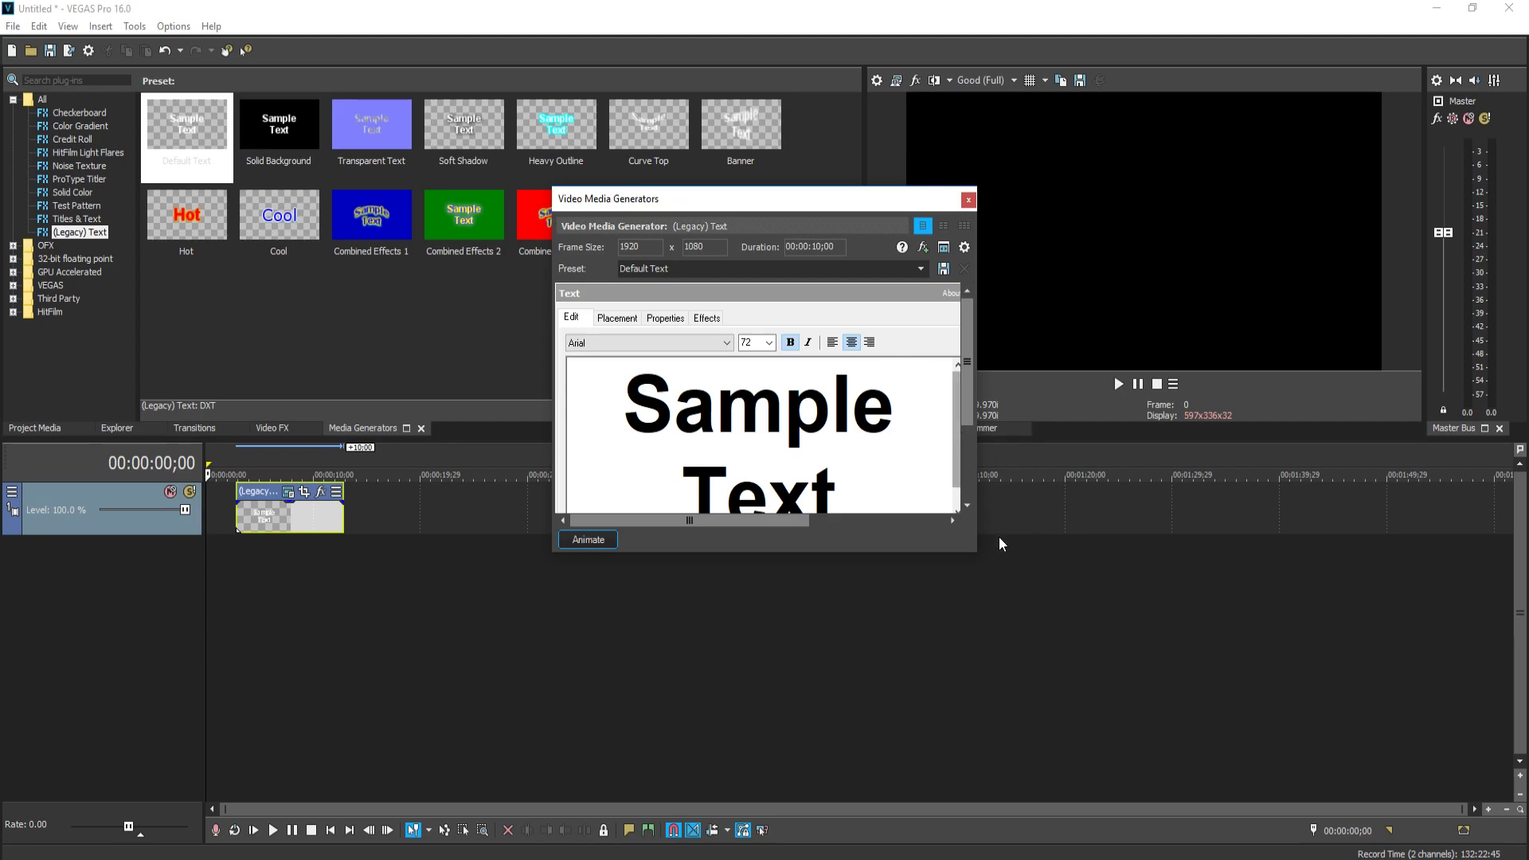
Enlarge and reposition the text generator window and move the playhead to preview the title
left_click_drag(981, 549, 1120, 663)
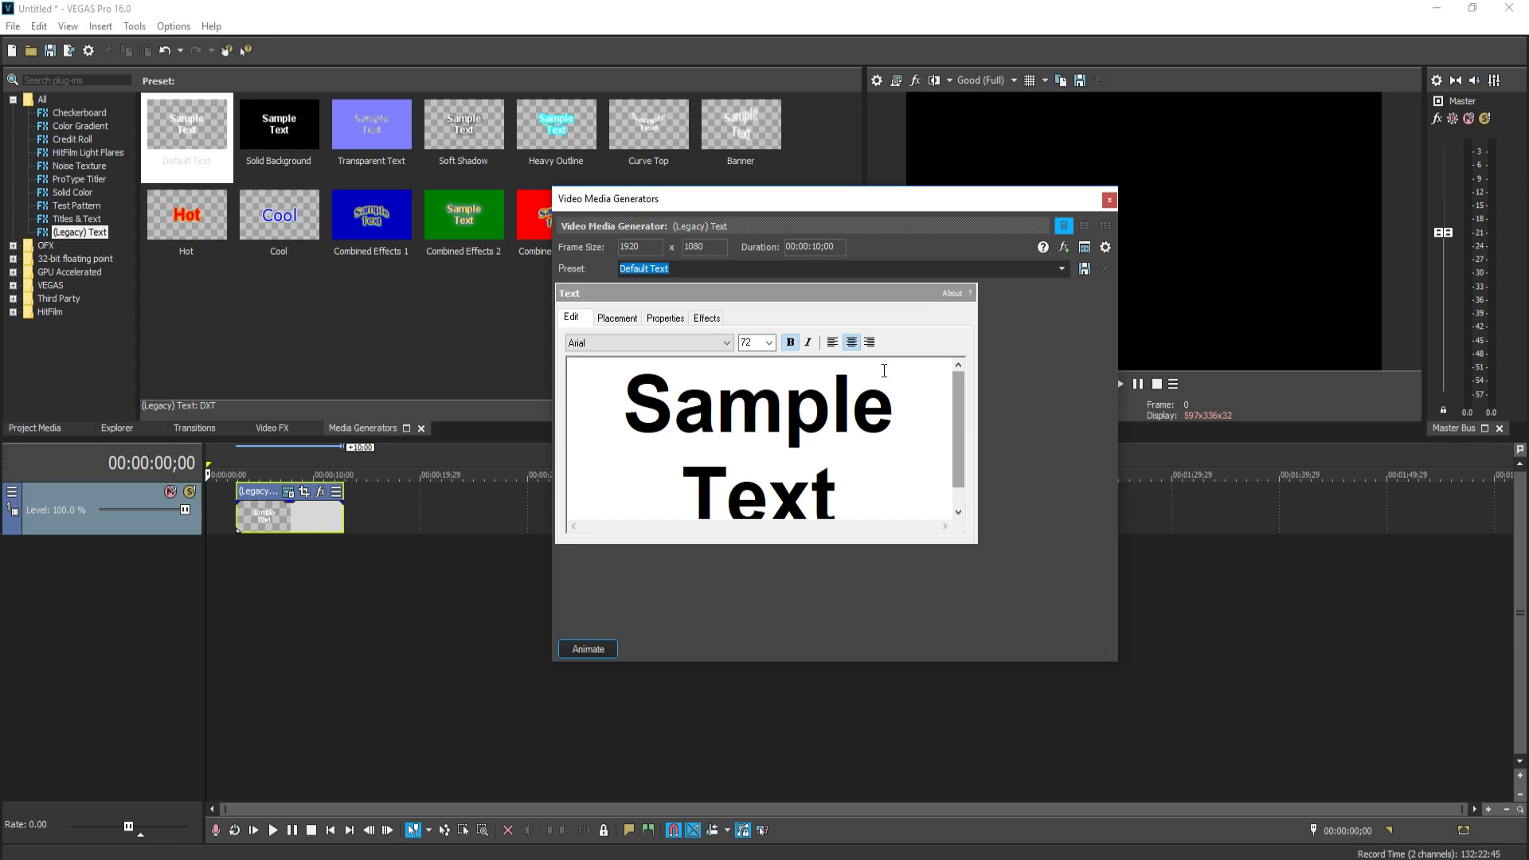
left_click(268, 553)
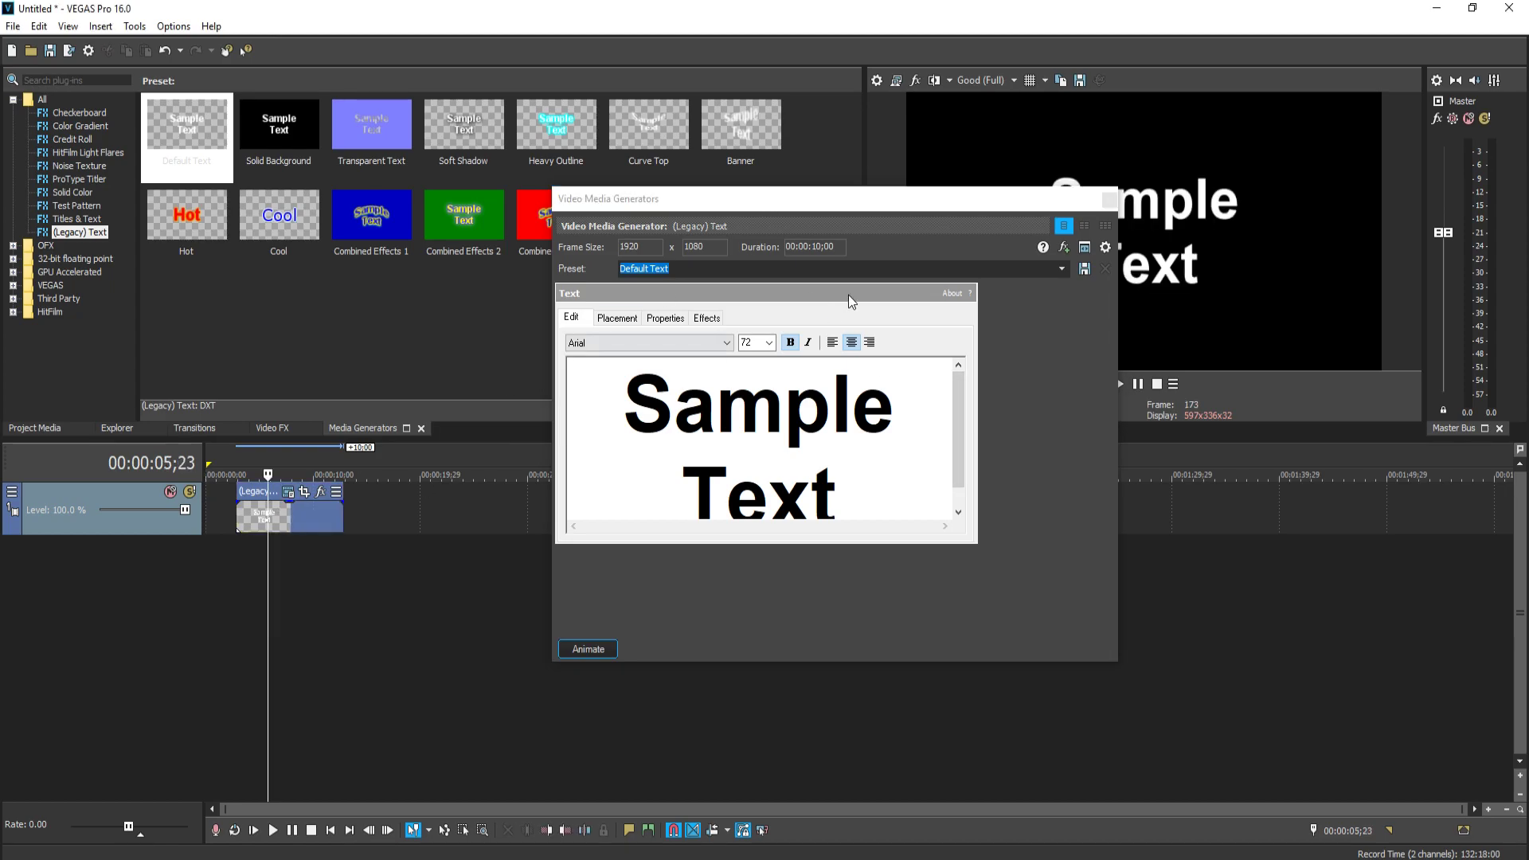
left_click_drag(880, 198, 495, 192)
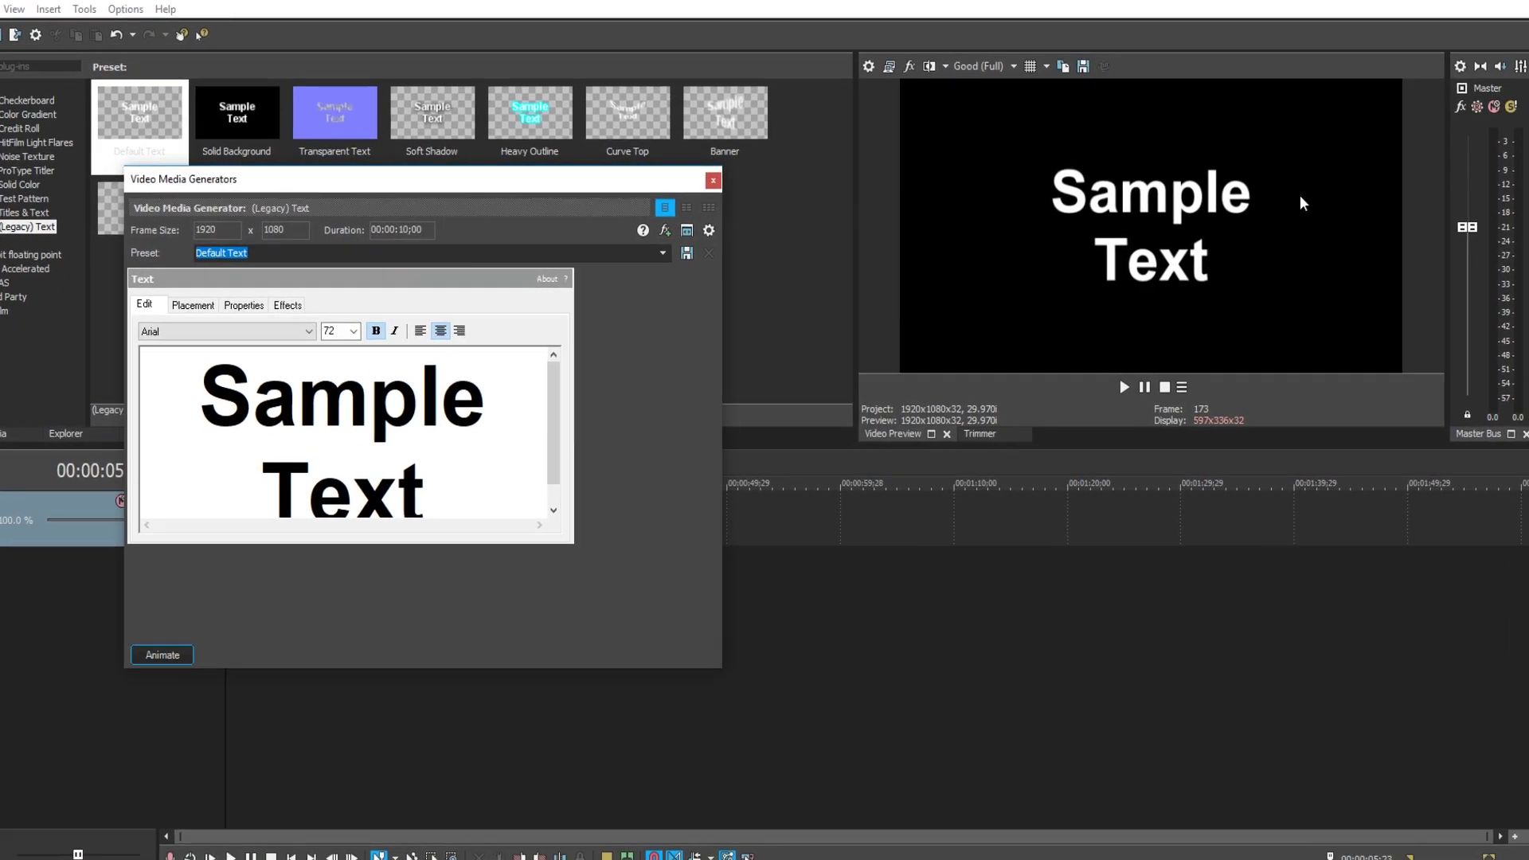
left_click_drag(441, 166, 579, 160)
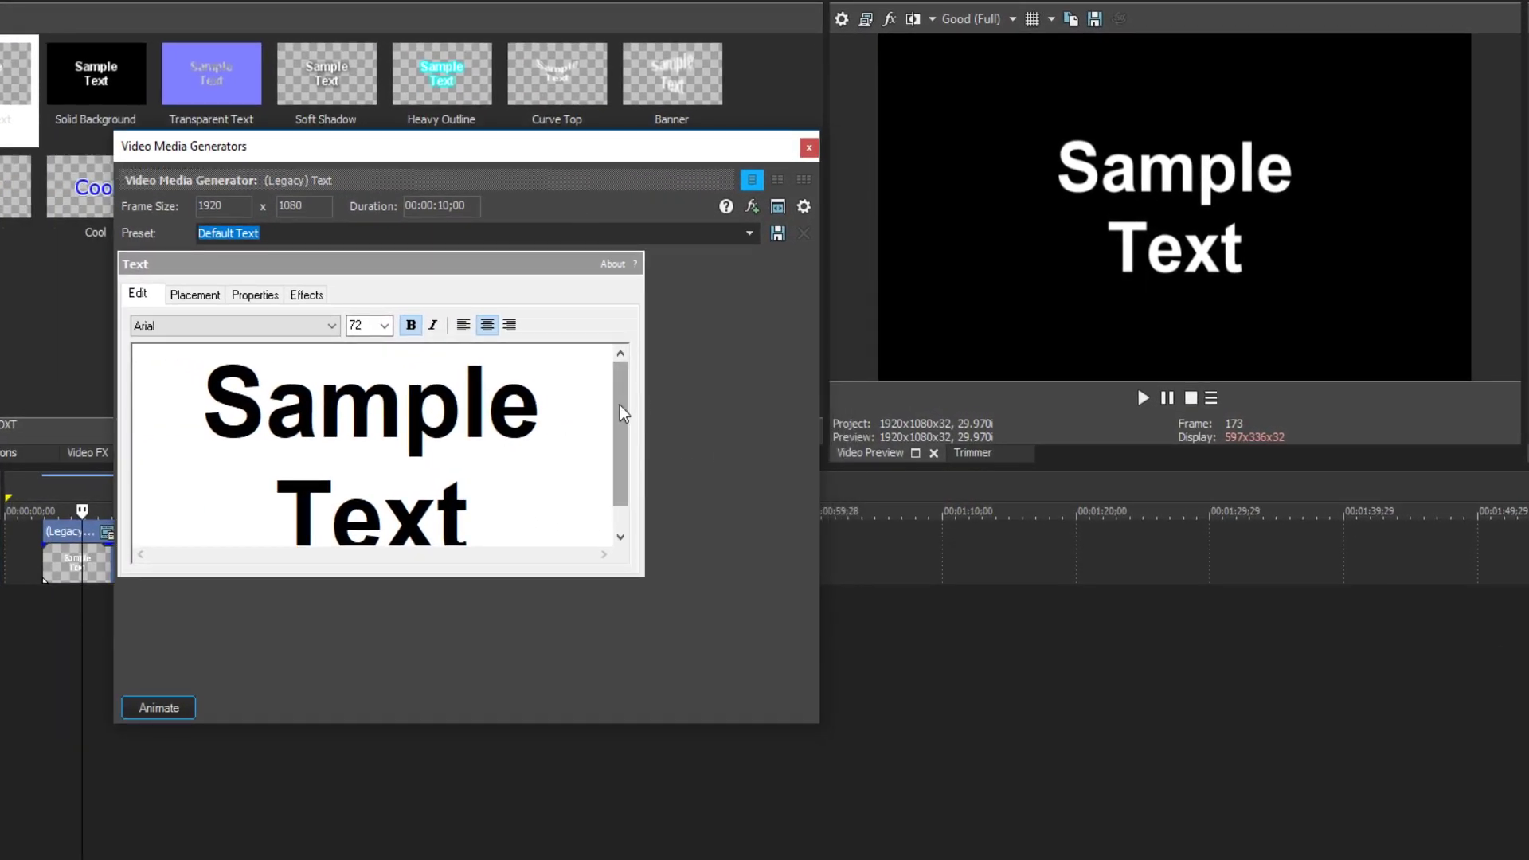
Replace the Sample Text placeholder with 'computersluggish' and select all of it
left_click_drag(478, 518, 176, 300)
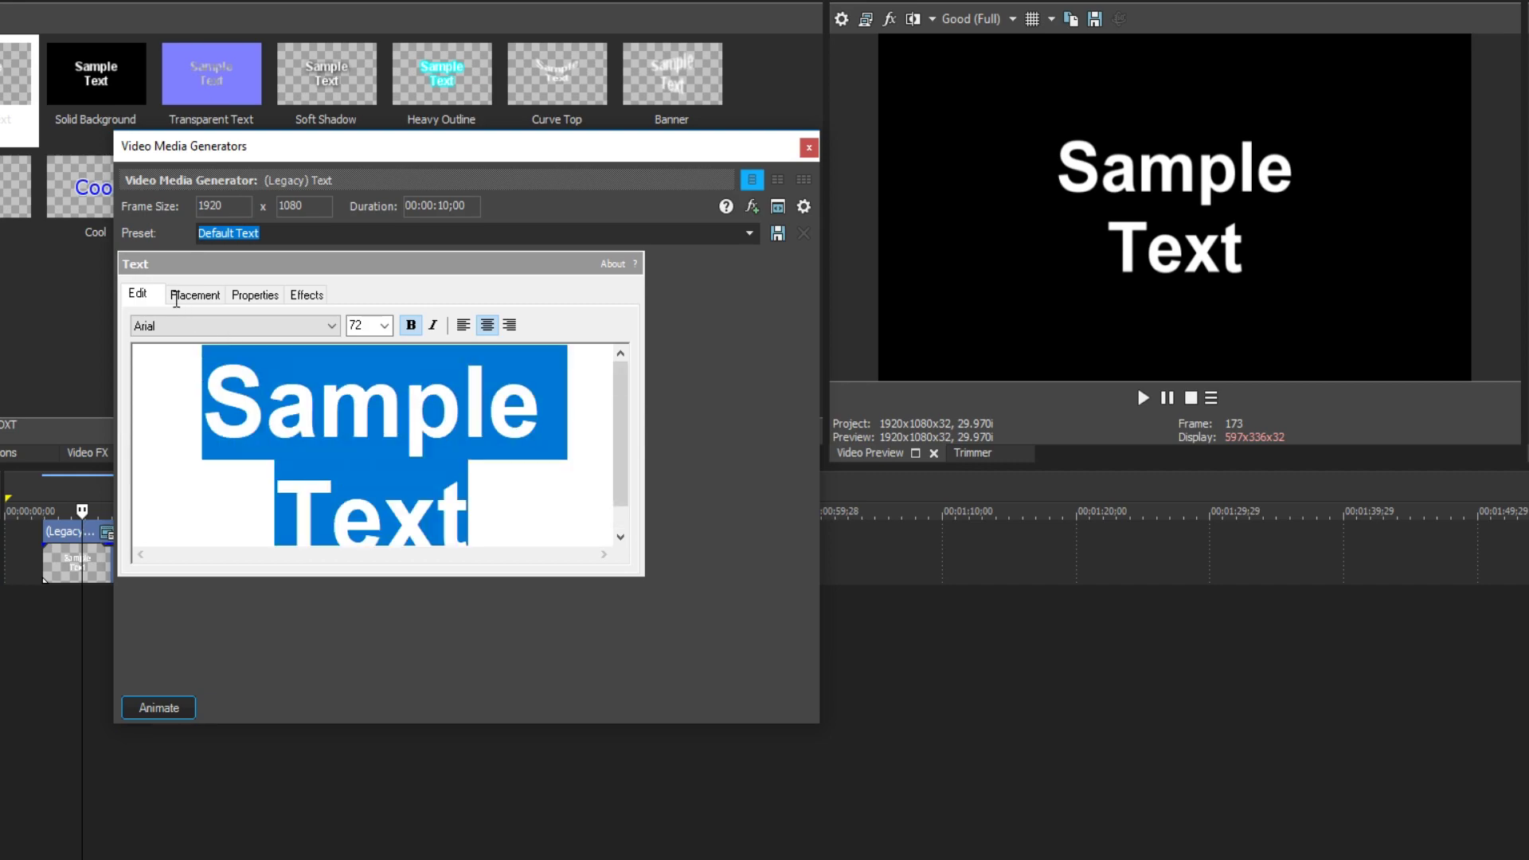
key("Delete")
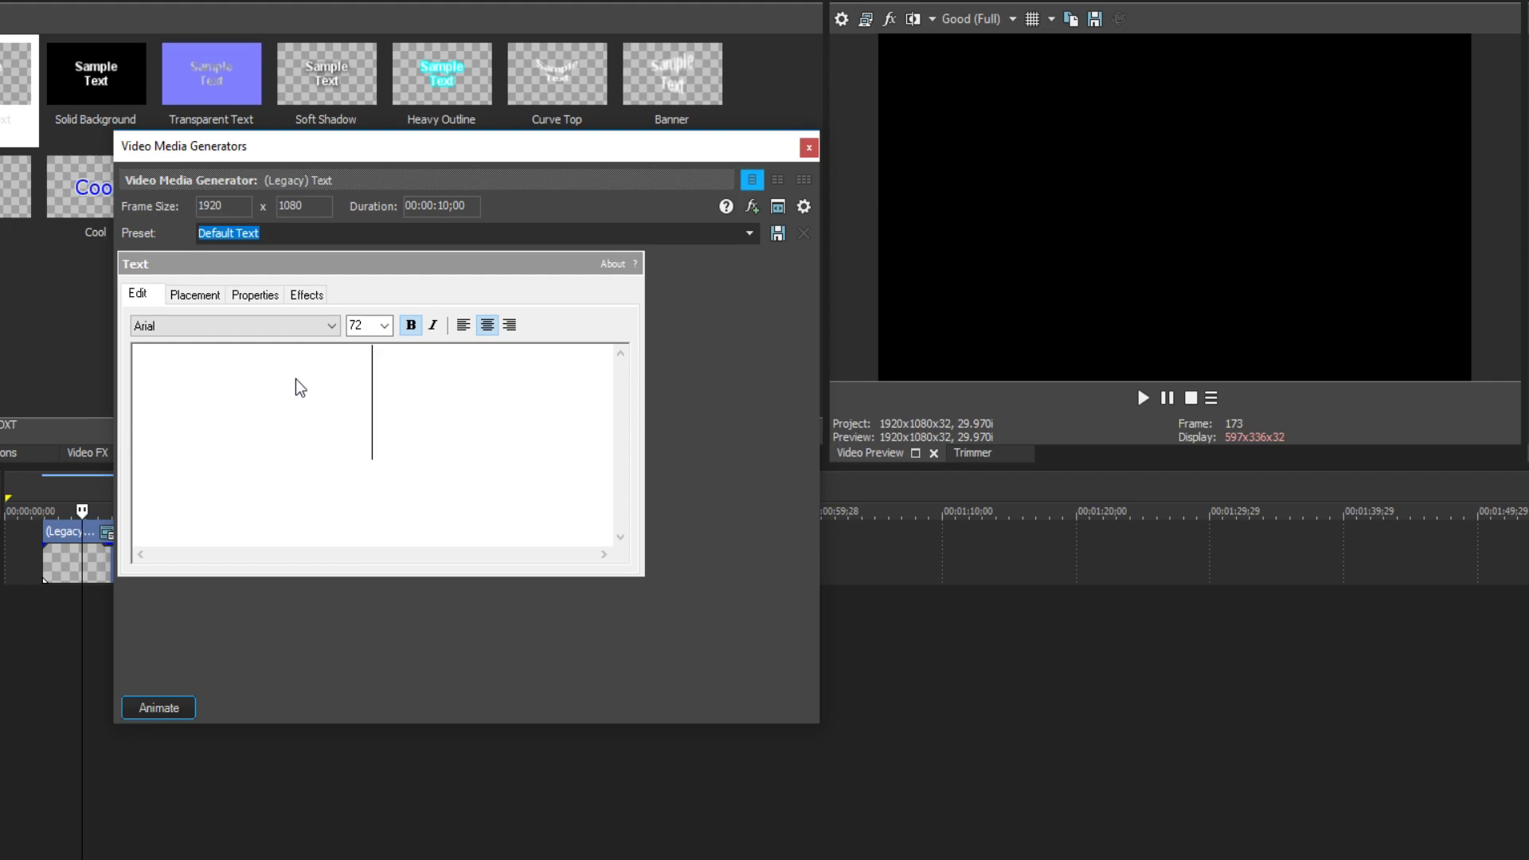
type("computersky")
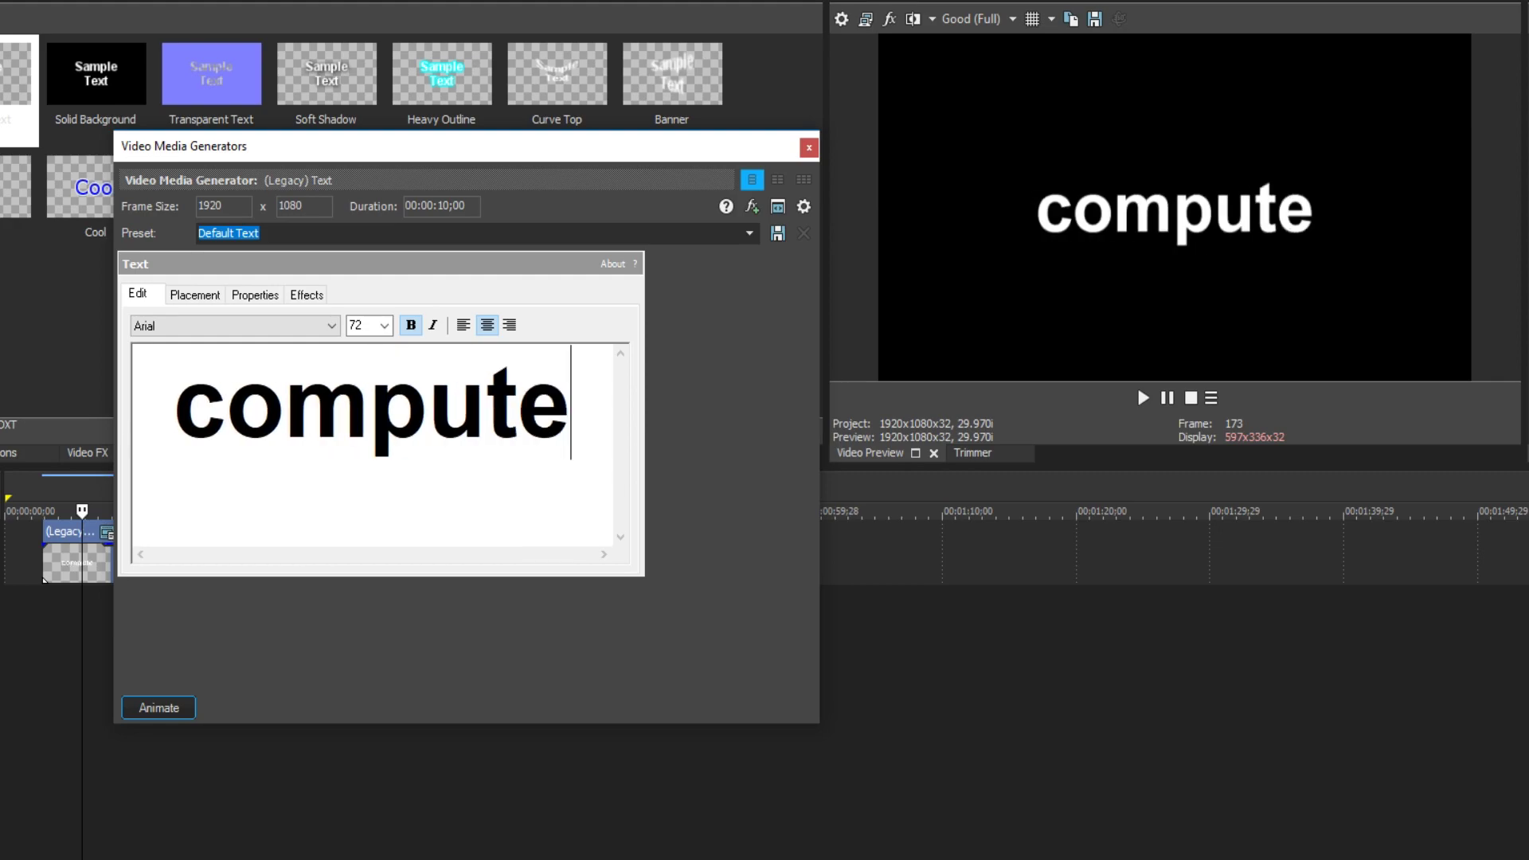
key("BackSpace")
key("BackSpace")
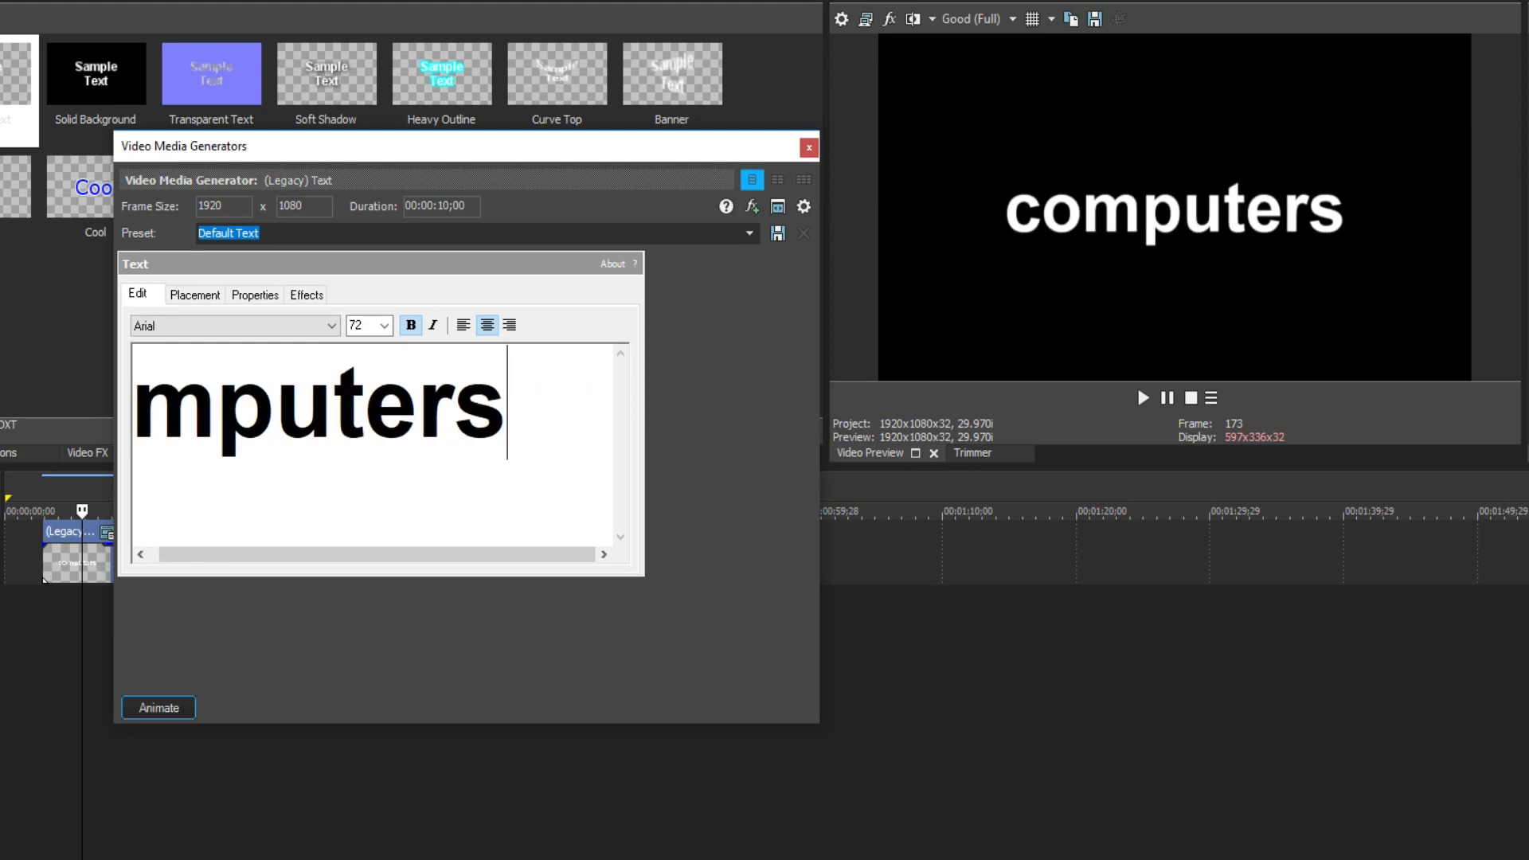
type("luggish")
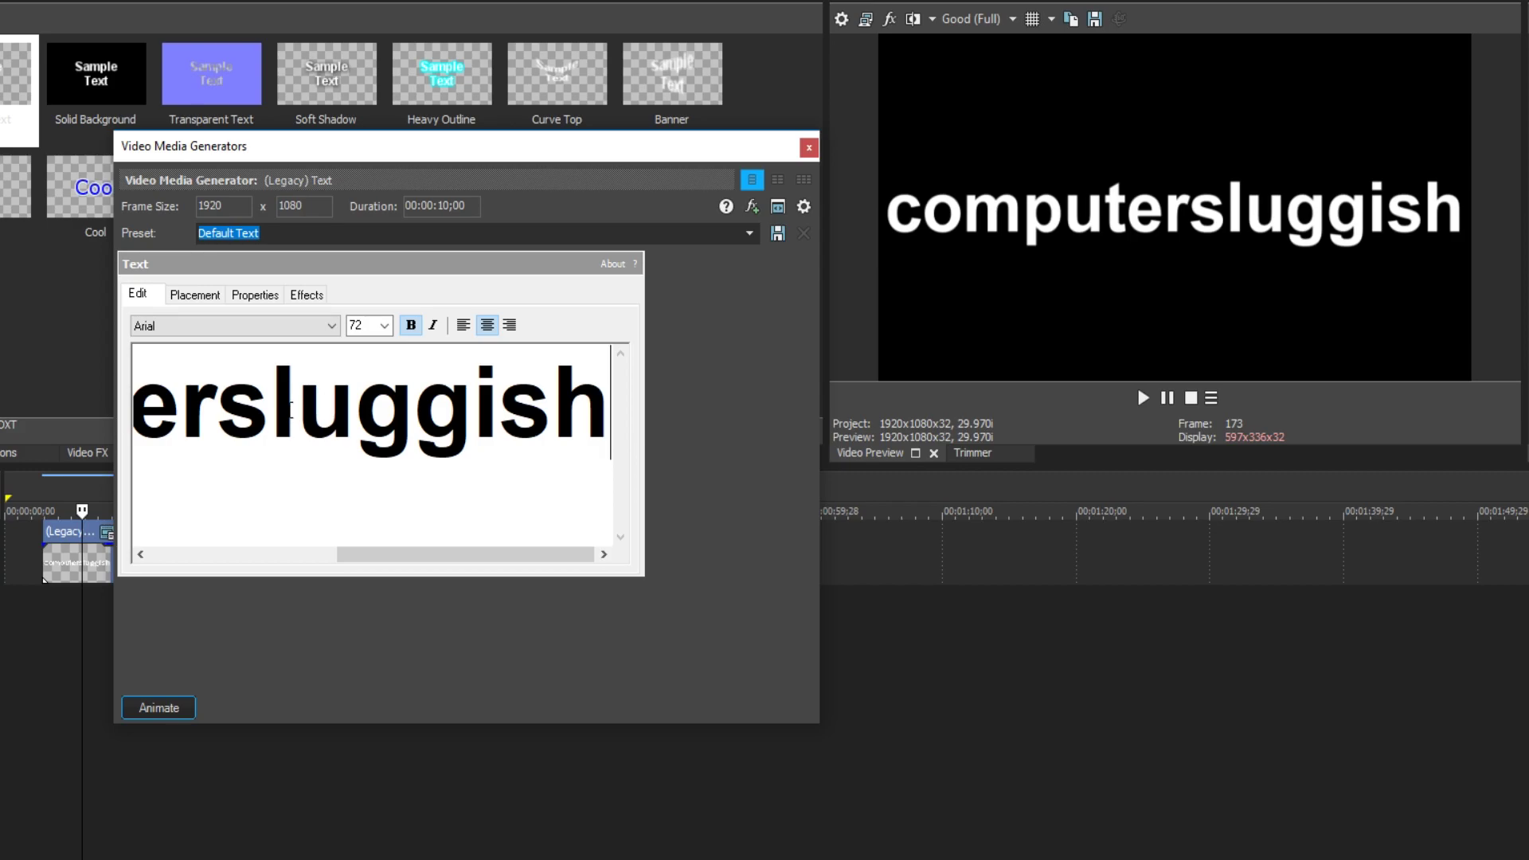
key("ctrl+a")
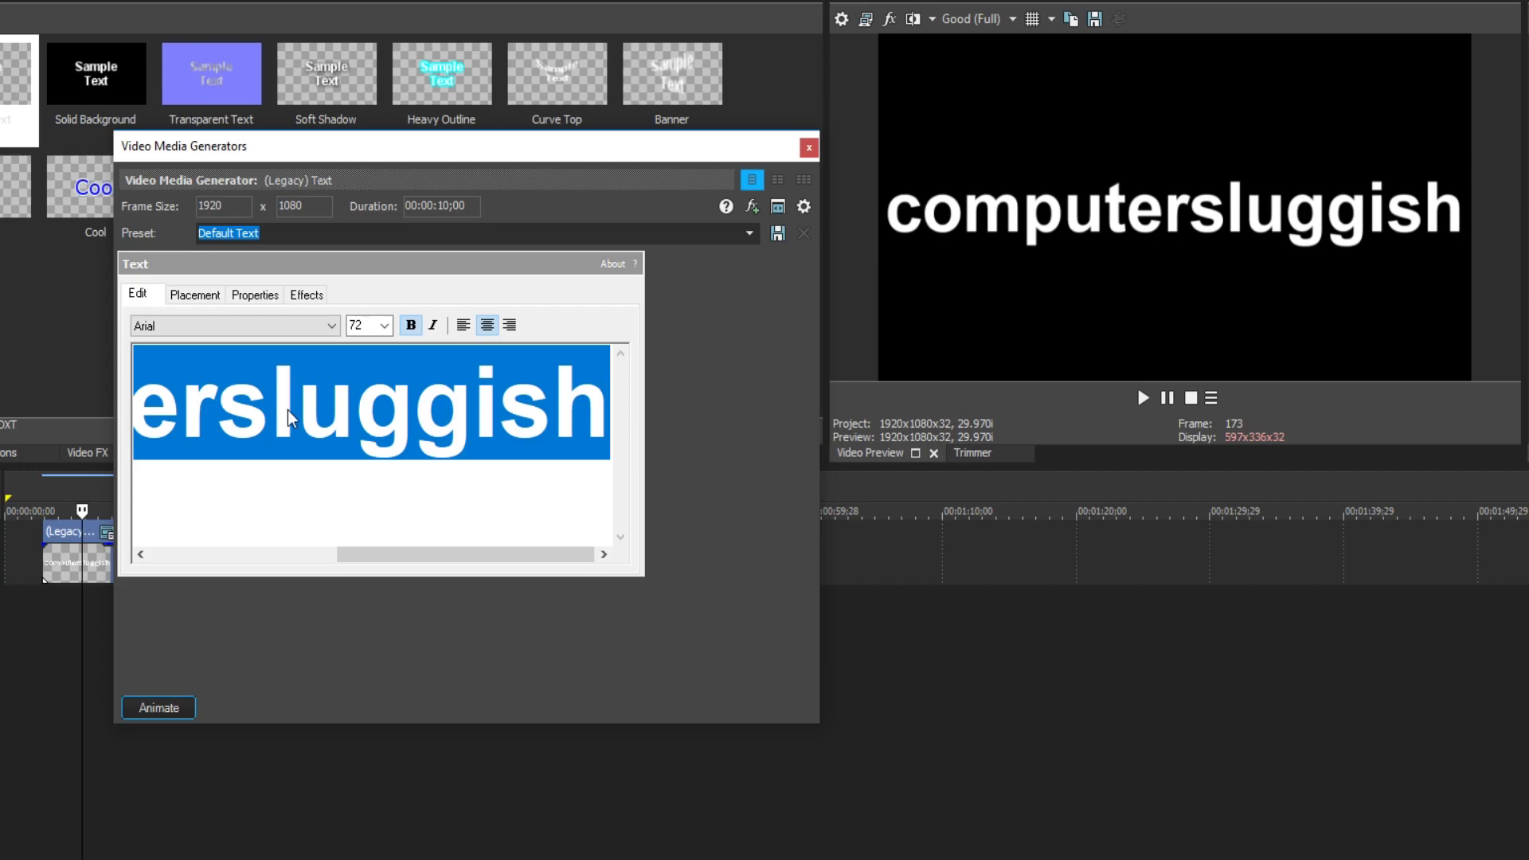
Change the computersluggish title's font to Georgia at size 24
left_click(331, 328)
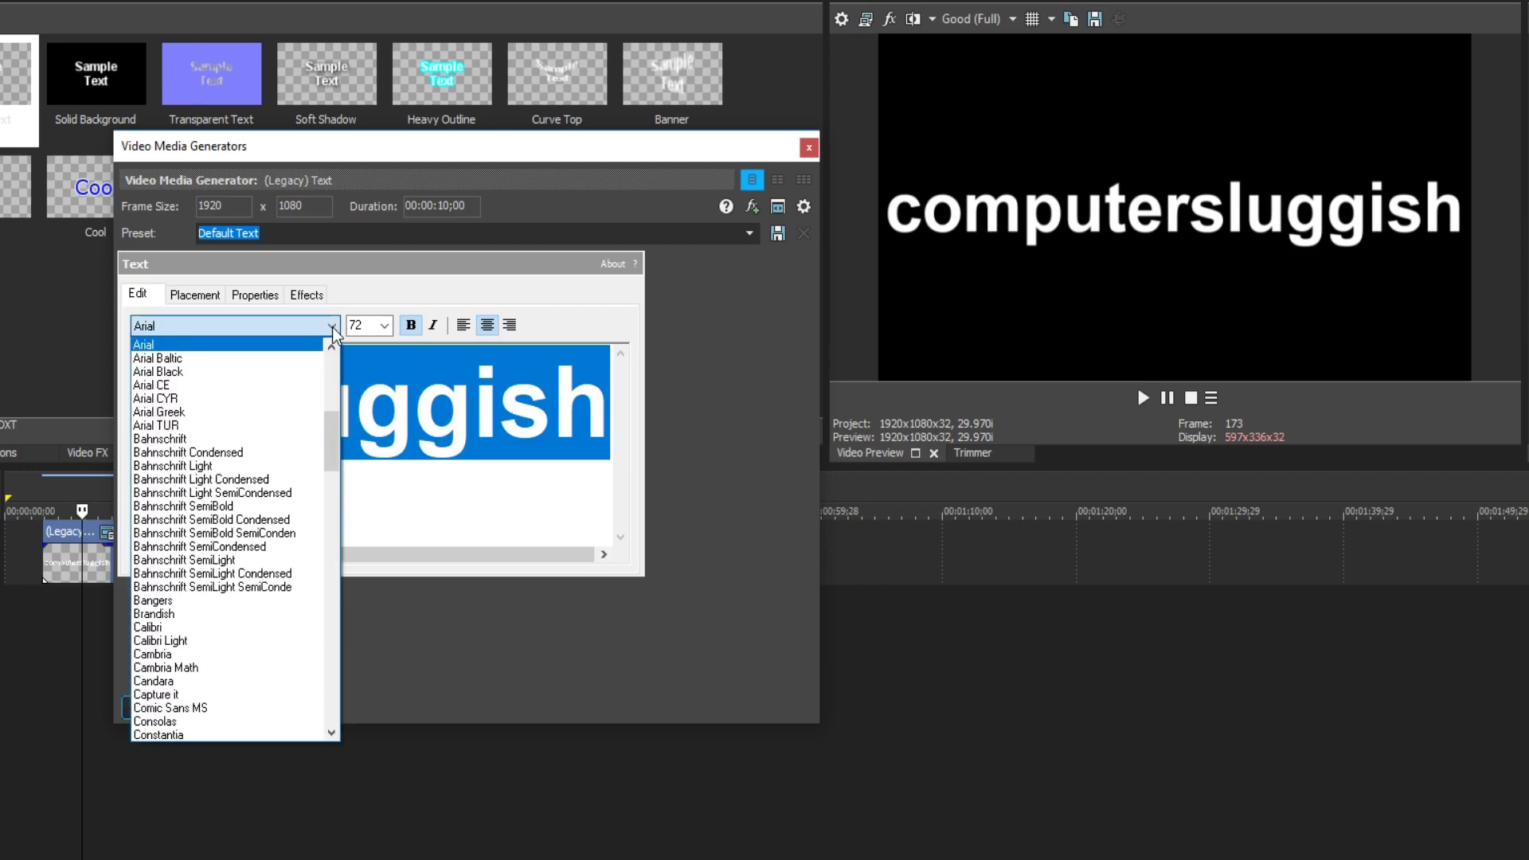
left_click_drag(330, 437, 330, 519)
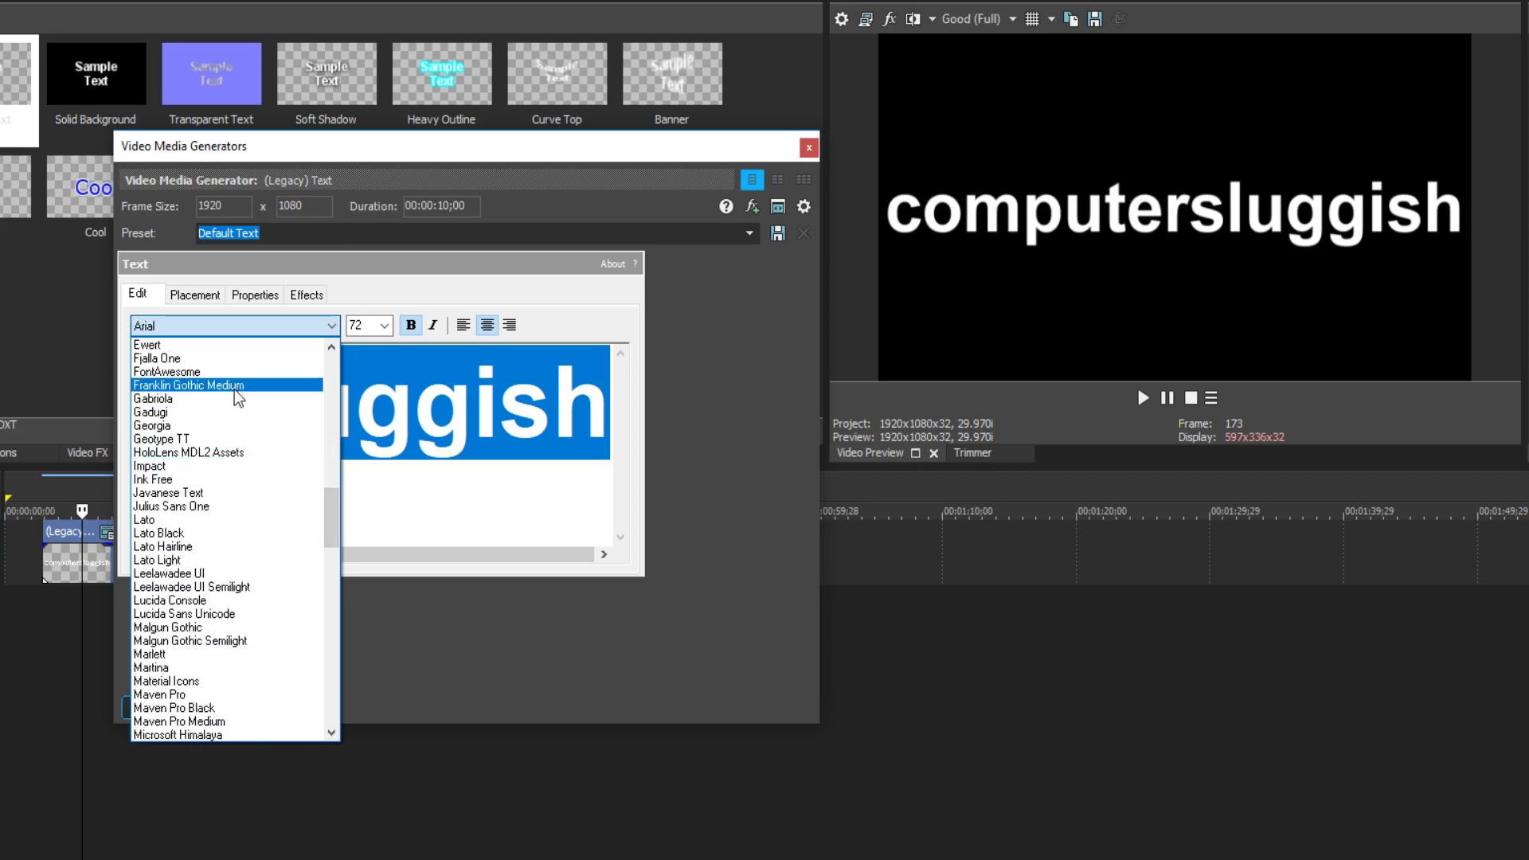
left_click(219, 425)
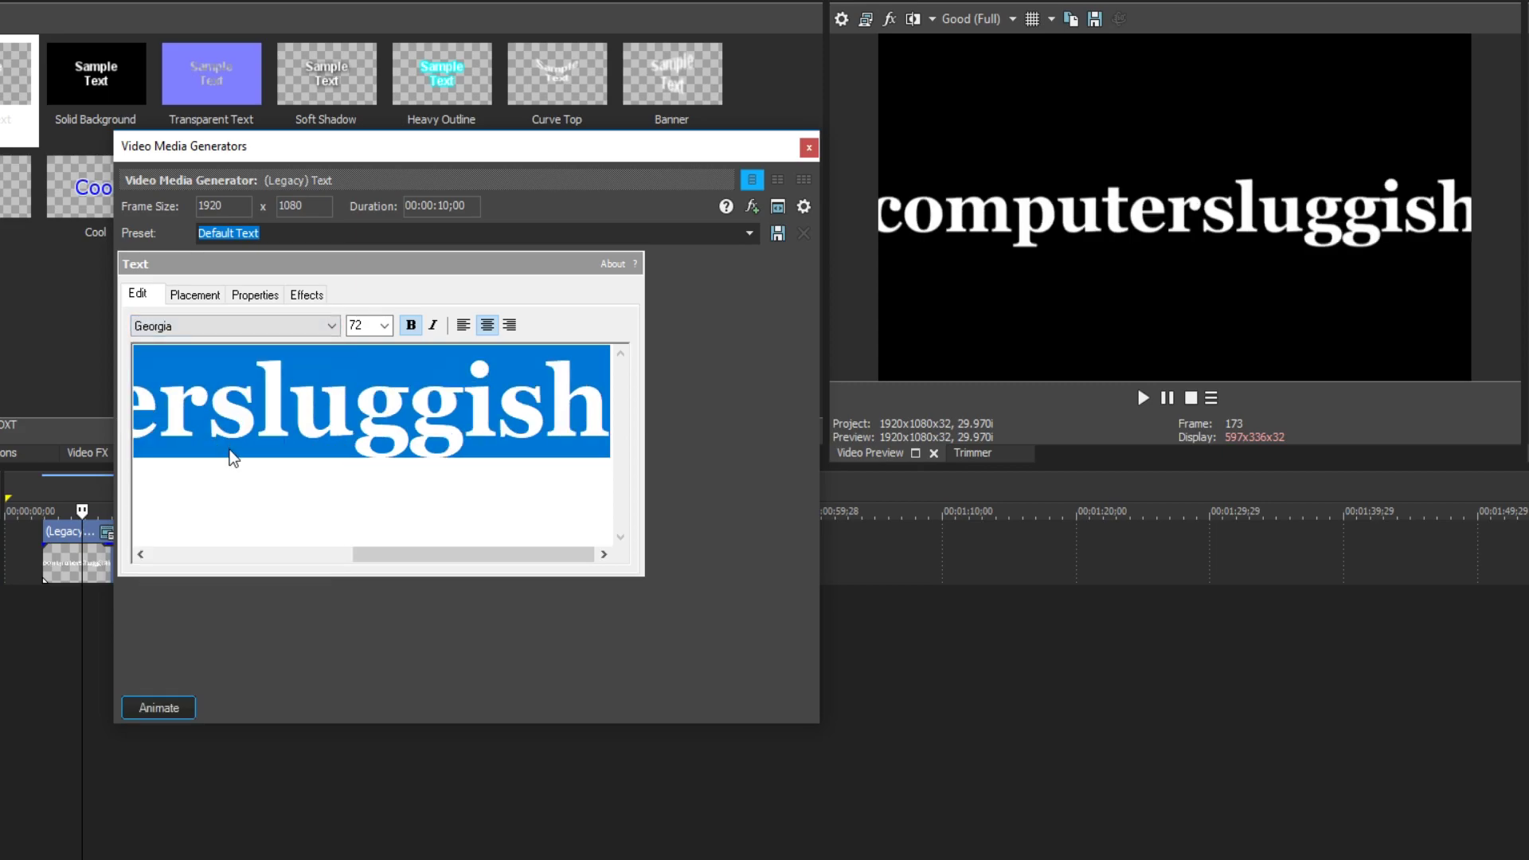
left_click(384, 326)
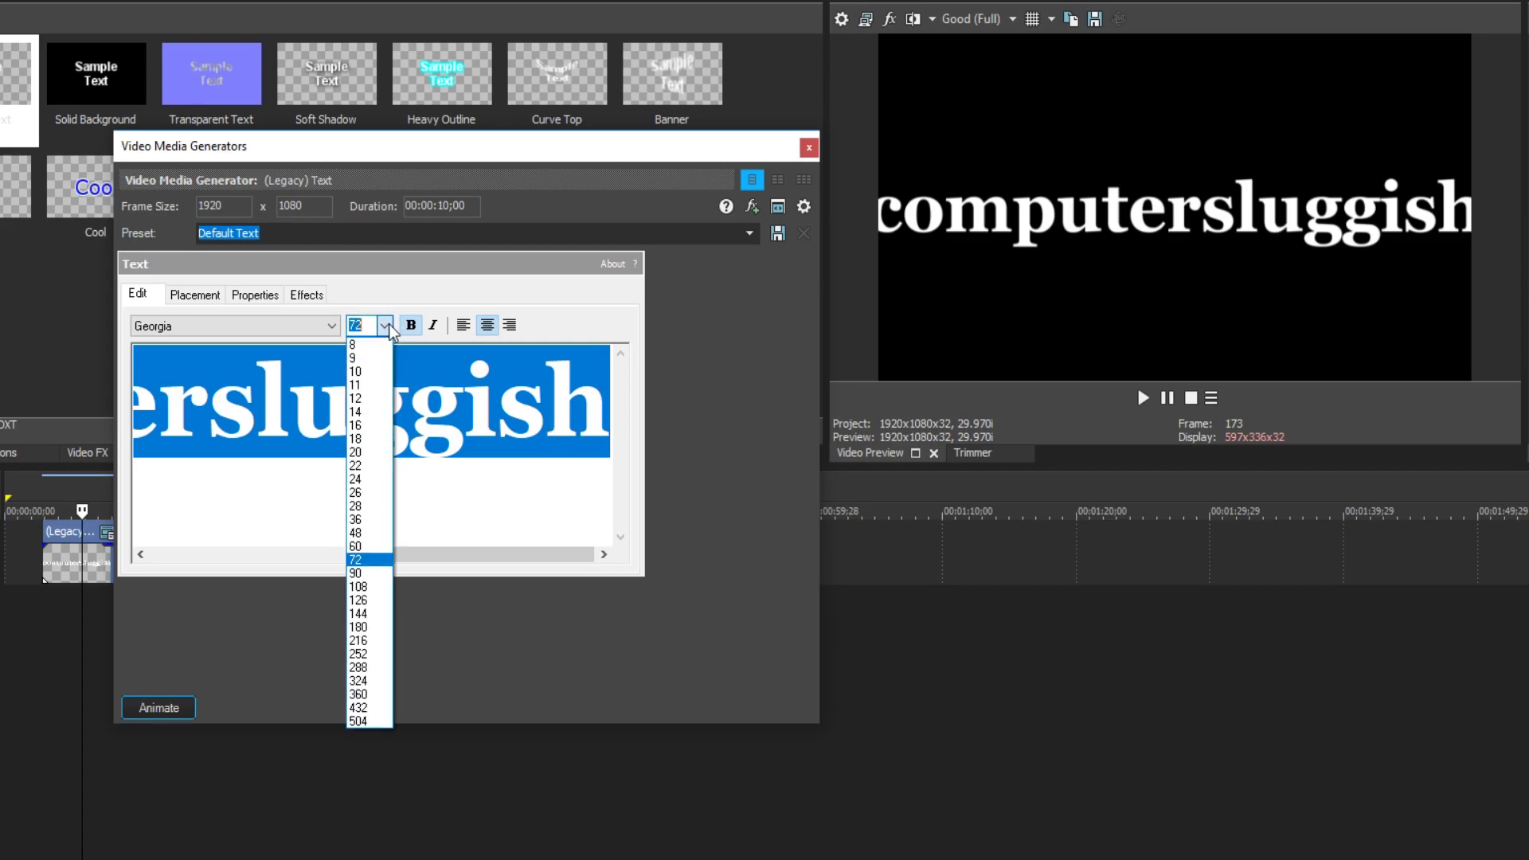
left_click(356, 480)
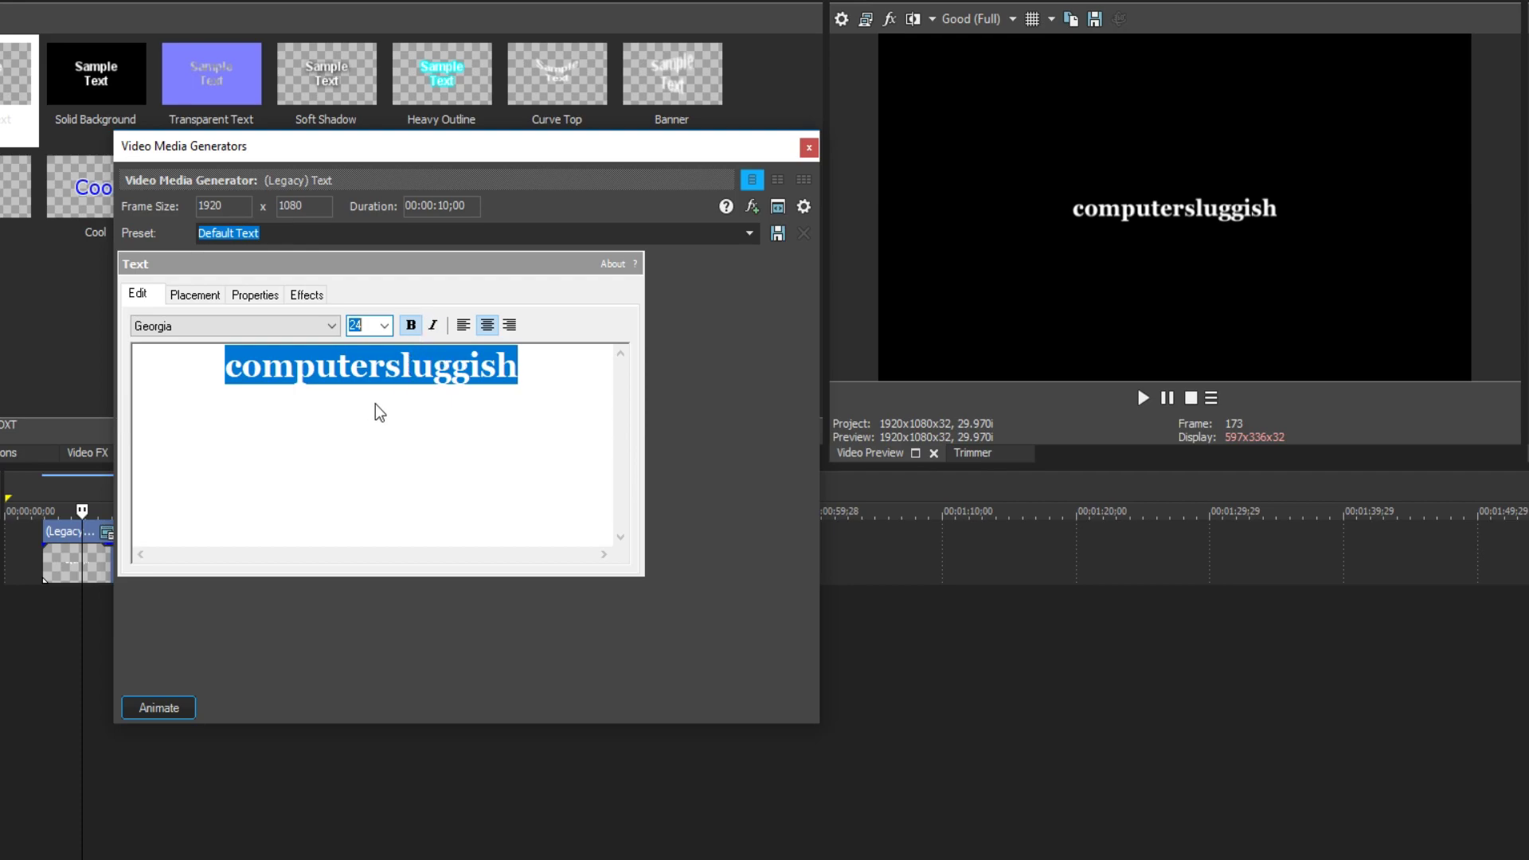
Nudge the title slightly in the frame and make its text dark blue (R16 G0 B188)
left_click(197, 298)
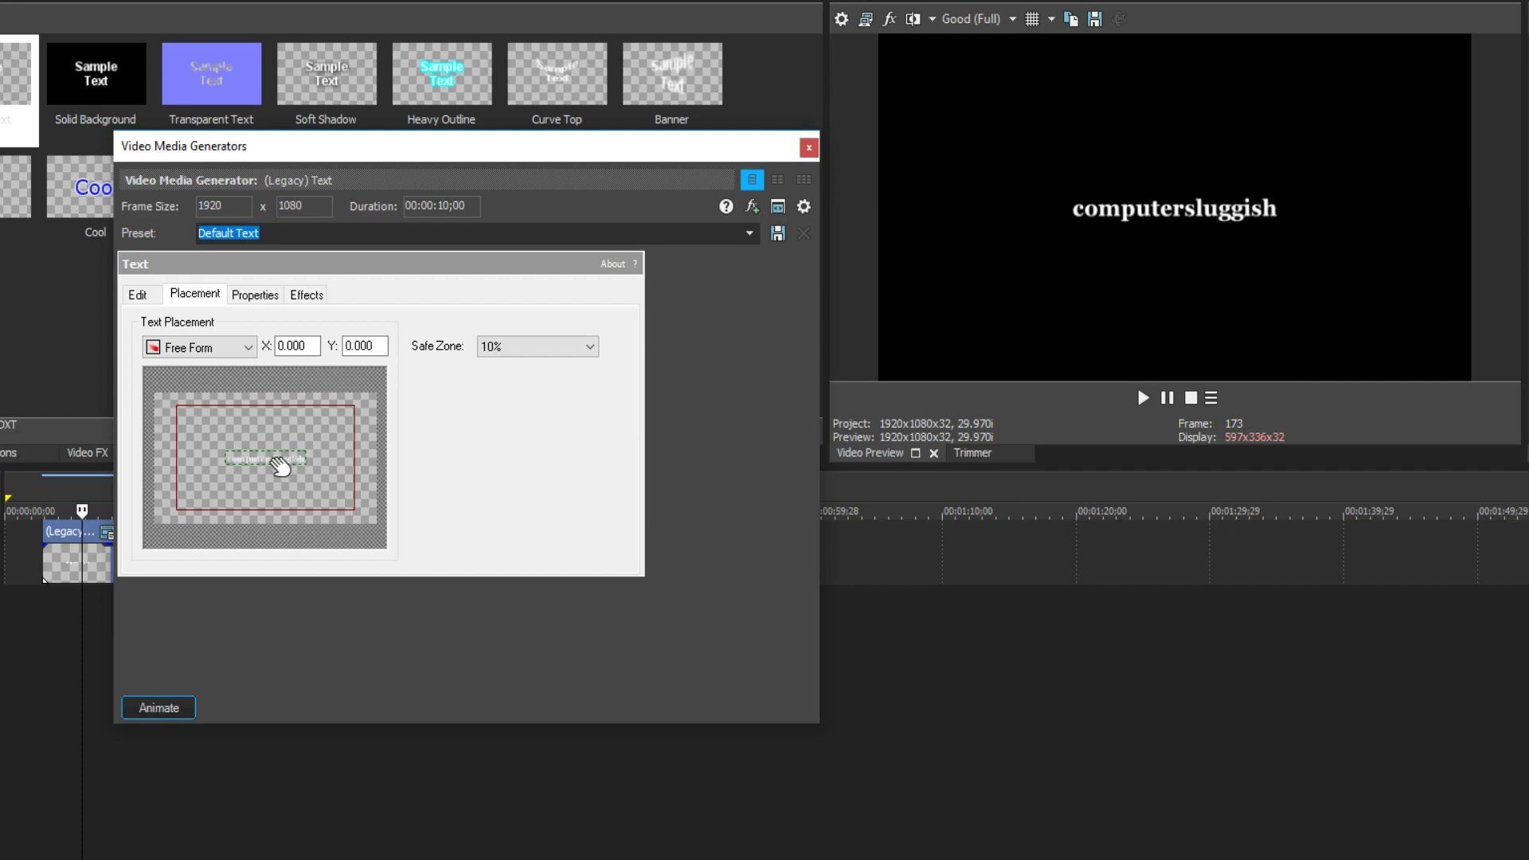
mouse_move(280, 470)
left_mouse_down()
mouse_move(259, 484)
mouse_move(263, 451)
mouse_move(300, 437)
mouse_move(300, 464)
mouse_move(265, 483)
left_mouse_up()
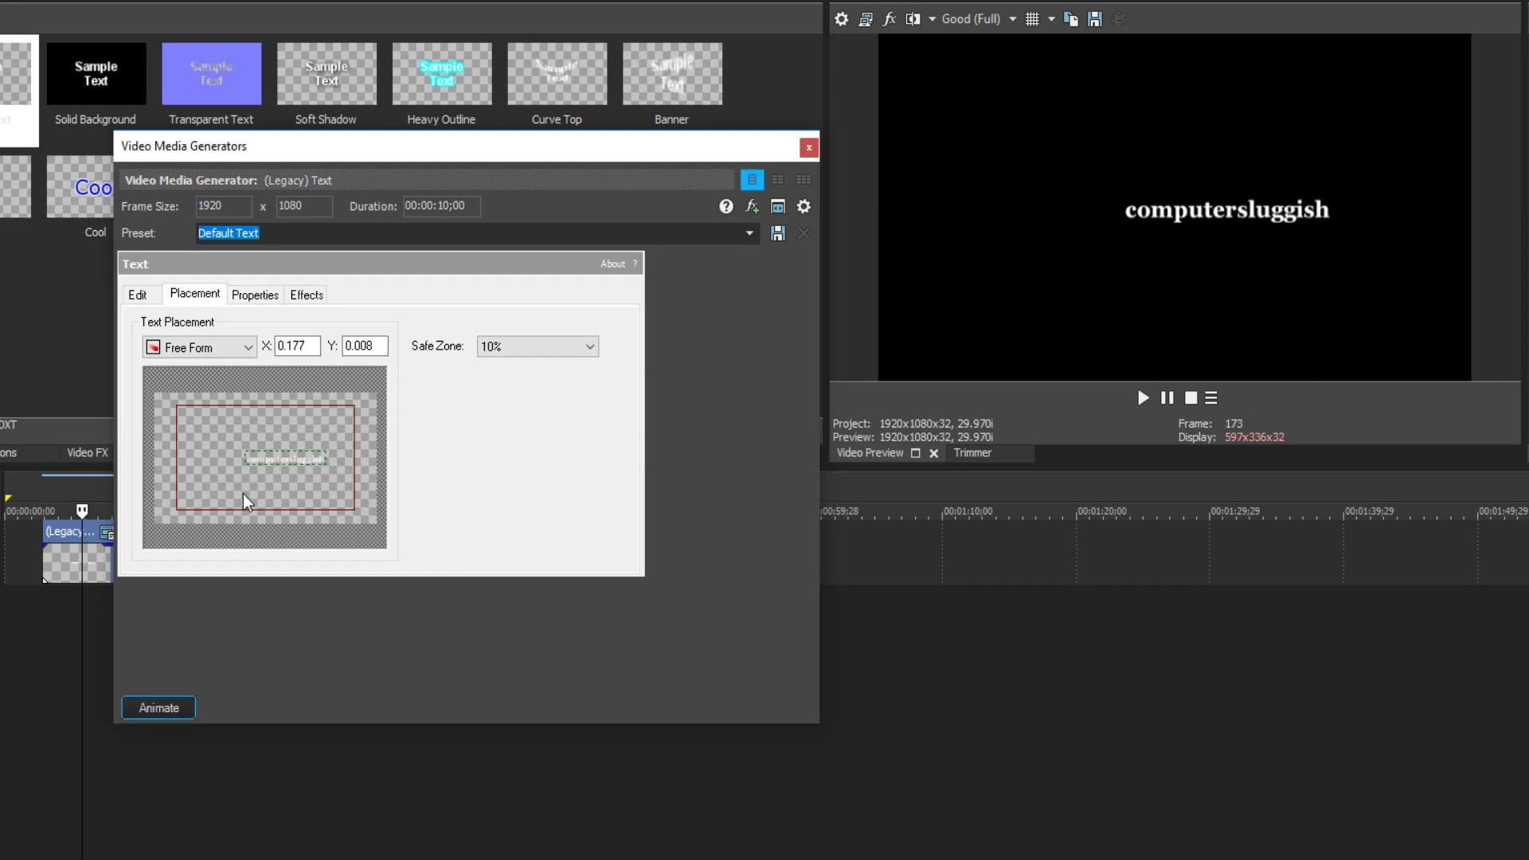
left_click(256, 295)
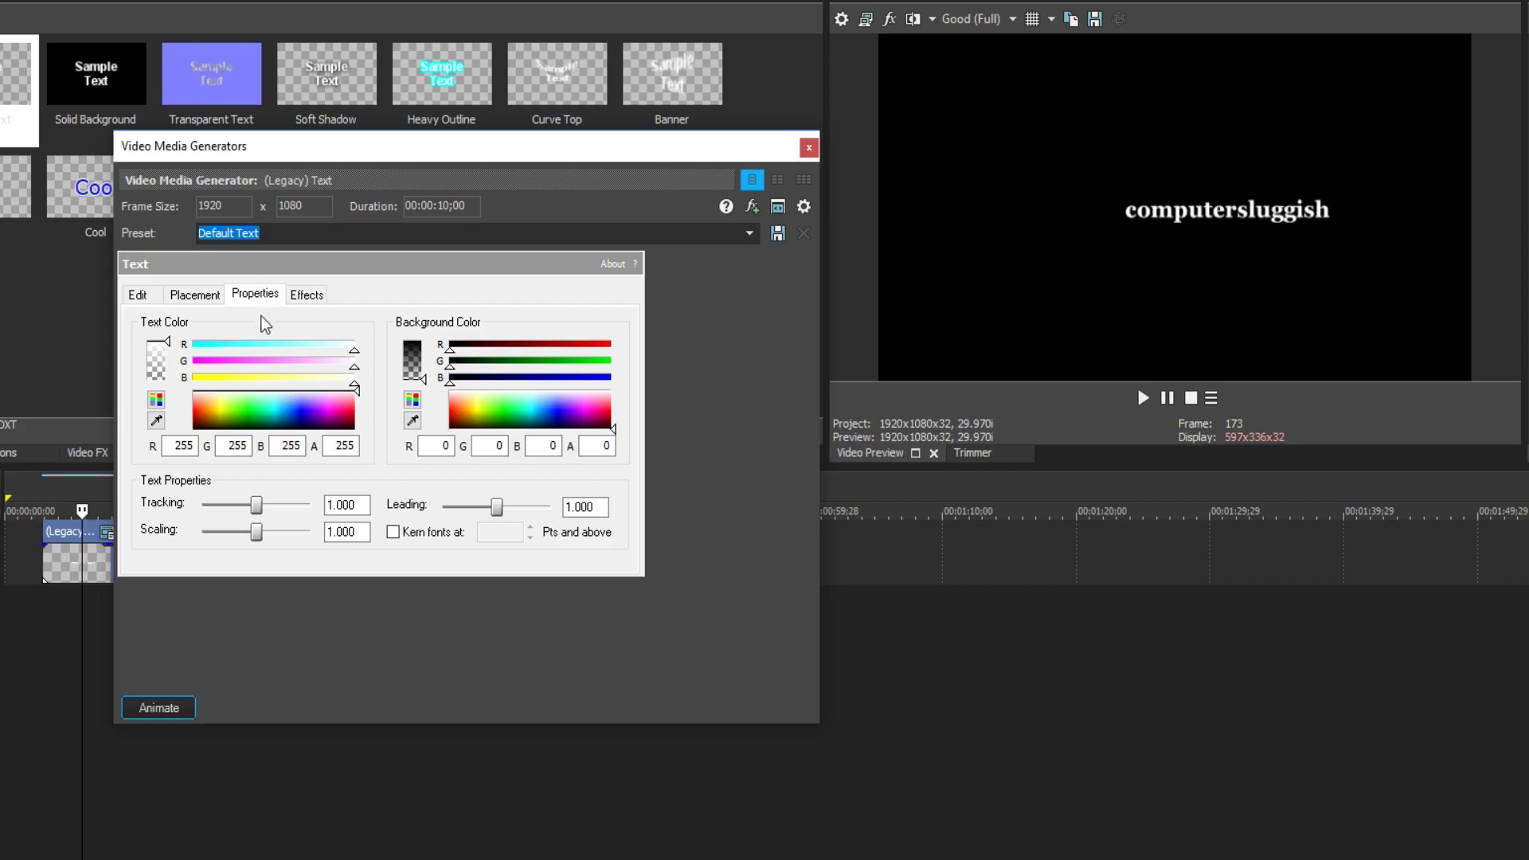
left_click(304, 416)
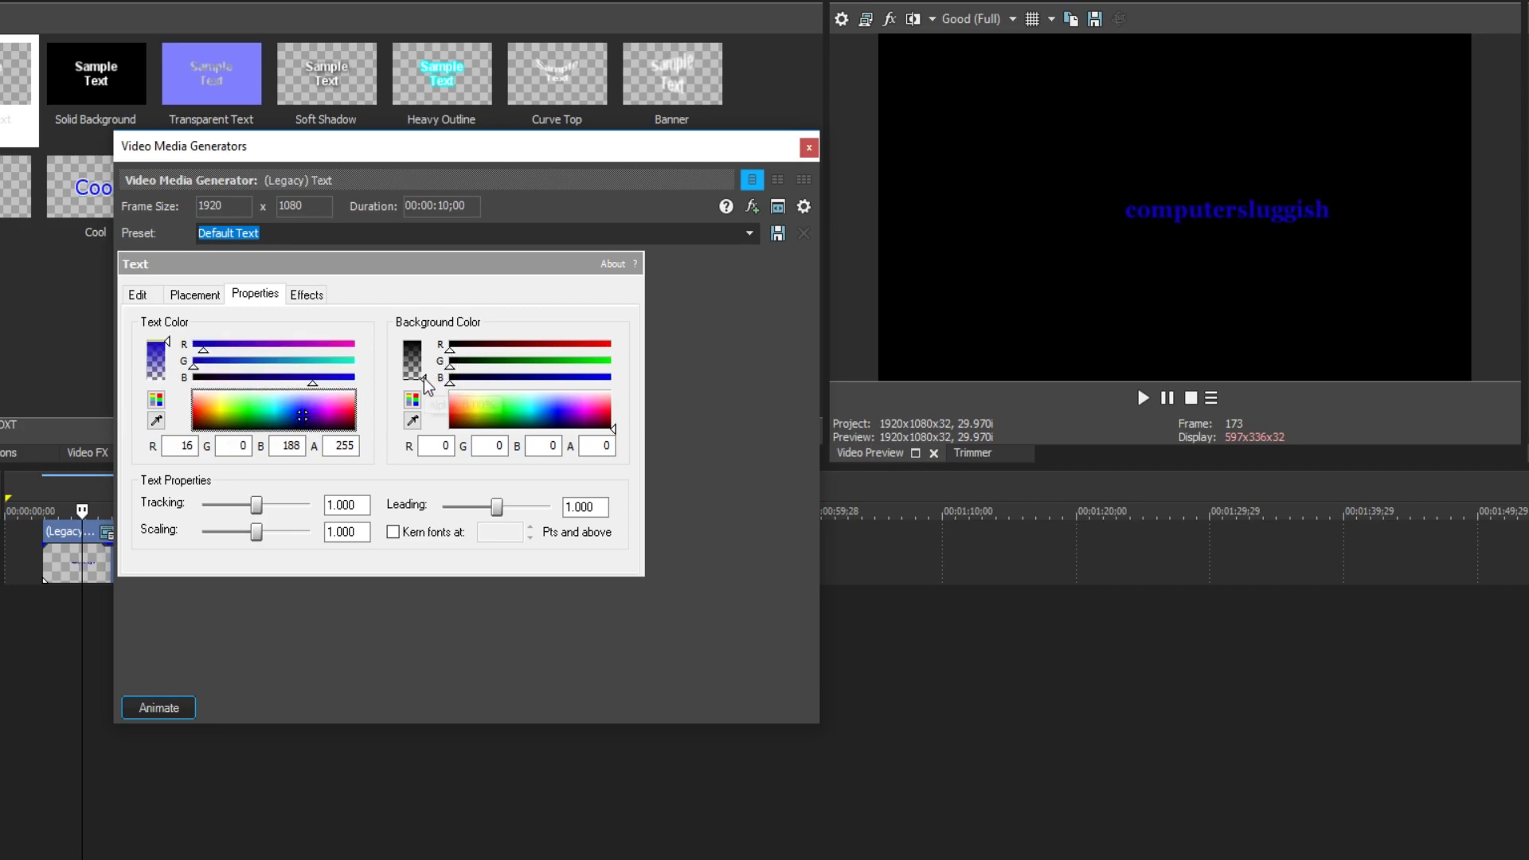
Give the title a fully opaque green background and raise its scaling to 1.888
left_click_drag(427, 382, 432, 325)
left_click(488, 415)
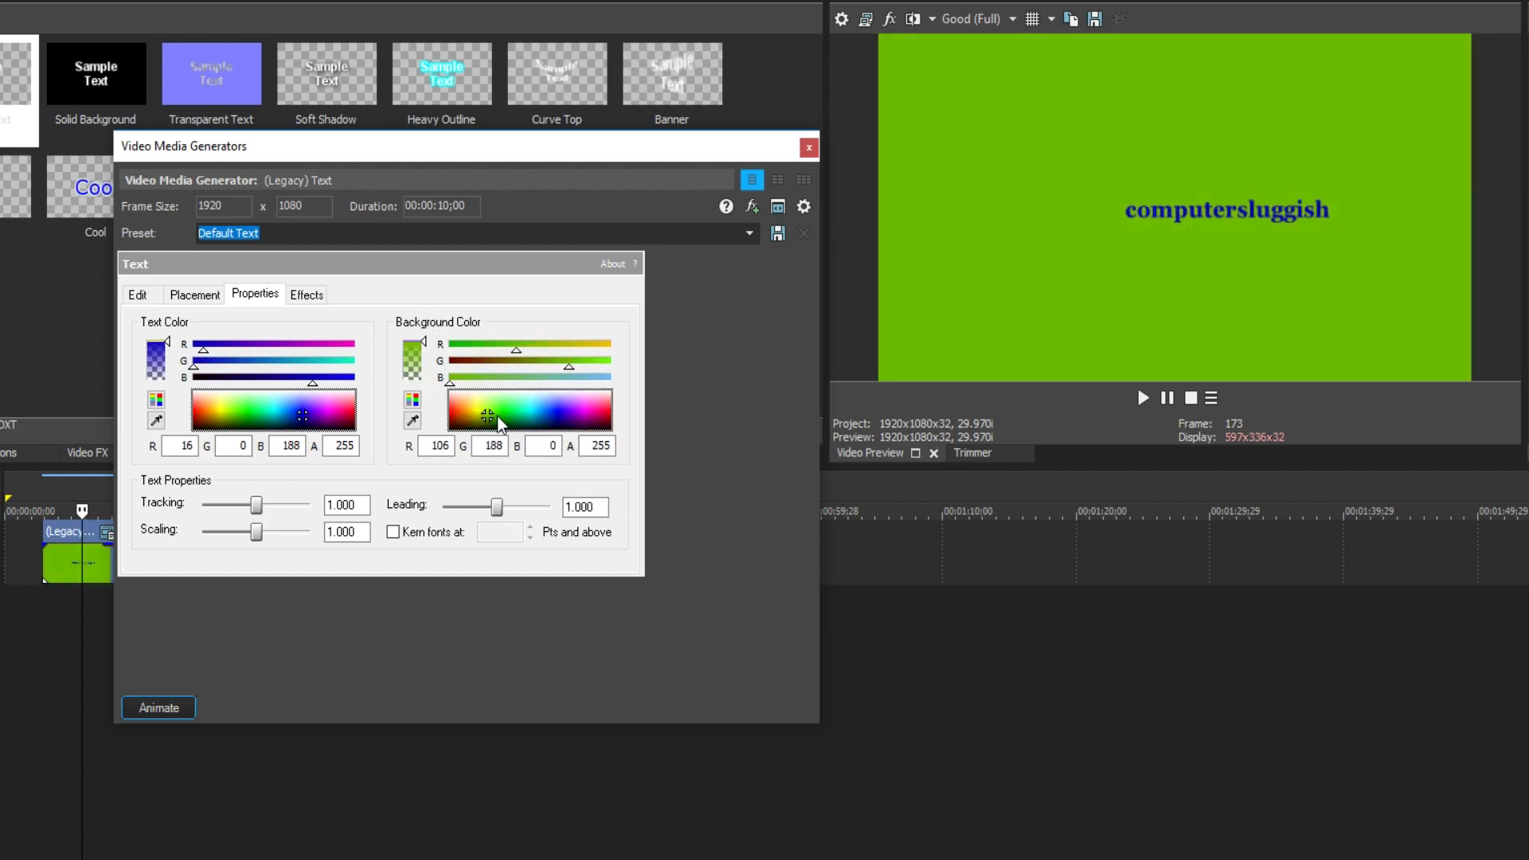
left_click(492, 442)
left_click_drag(256, 531, 273, 534)
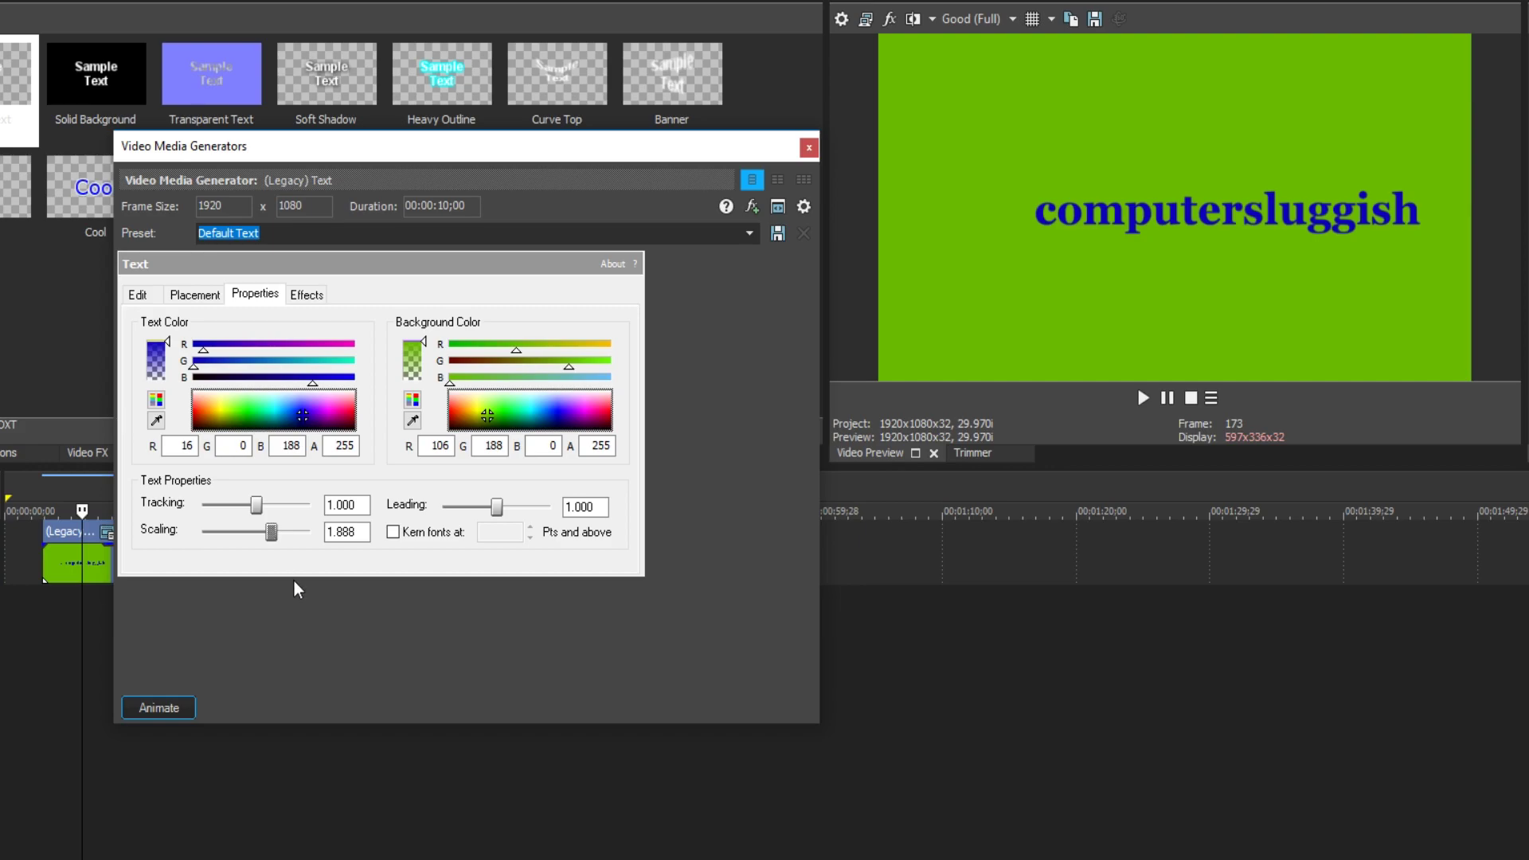
left_click(308, 295)
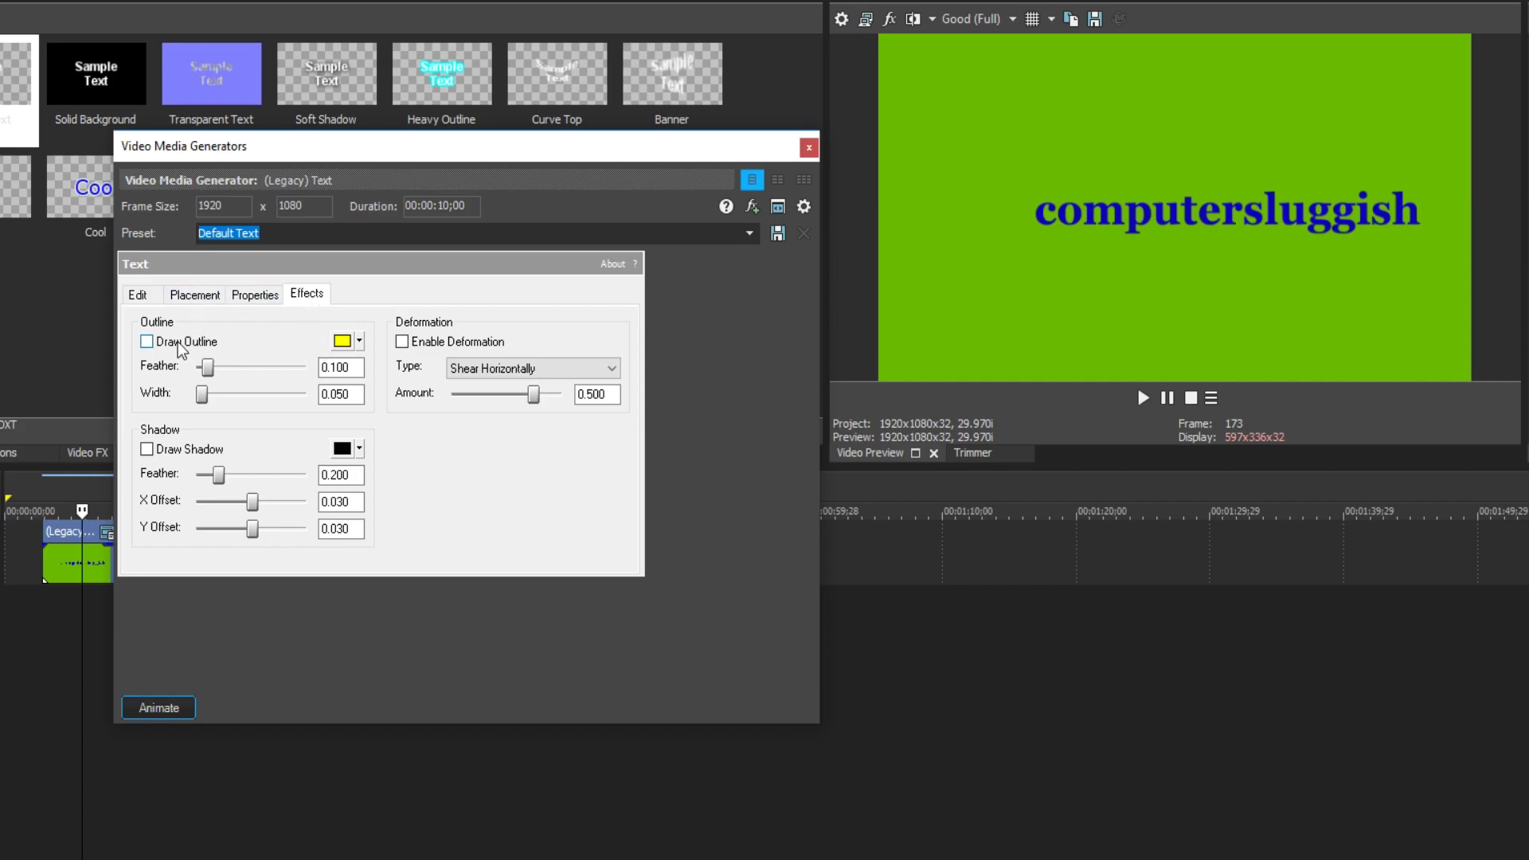
Add a dark red outline to the title and increase its width
left_click(146, 342)
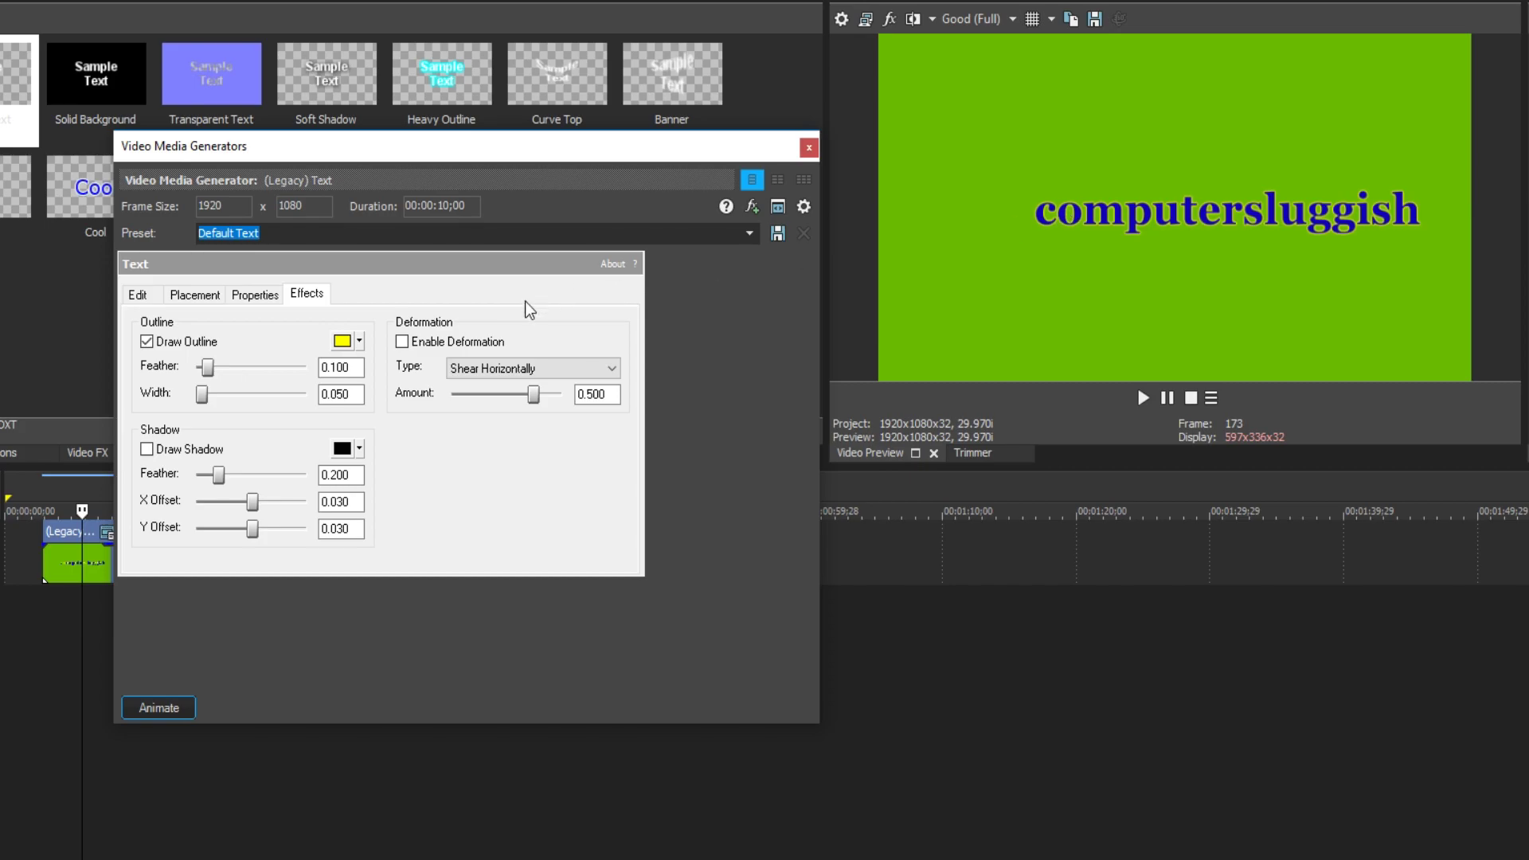
left_click(356, 342)
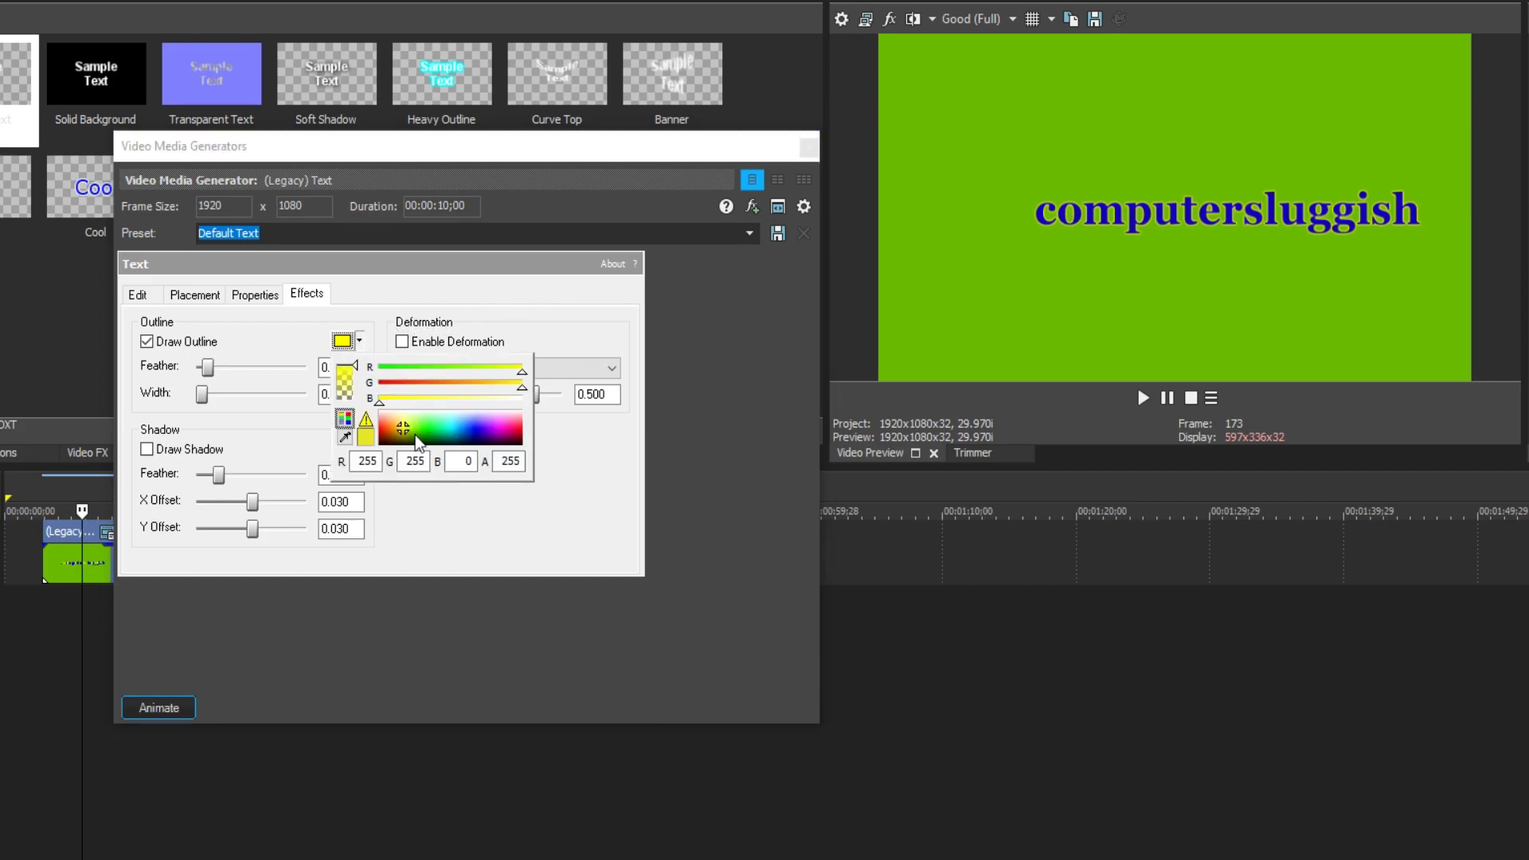
left_click(391, 433)
left_click_drag(392, 433, 387, 442)
left_click(420, 510)
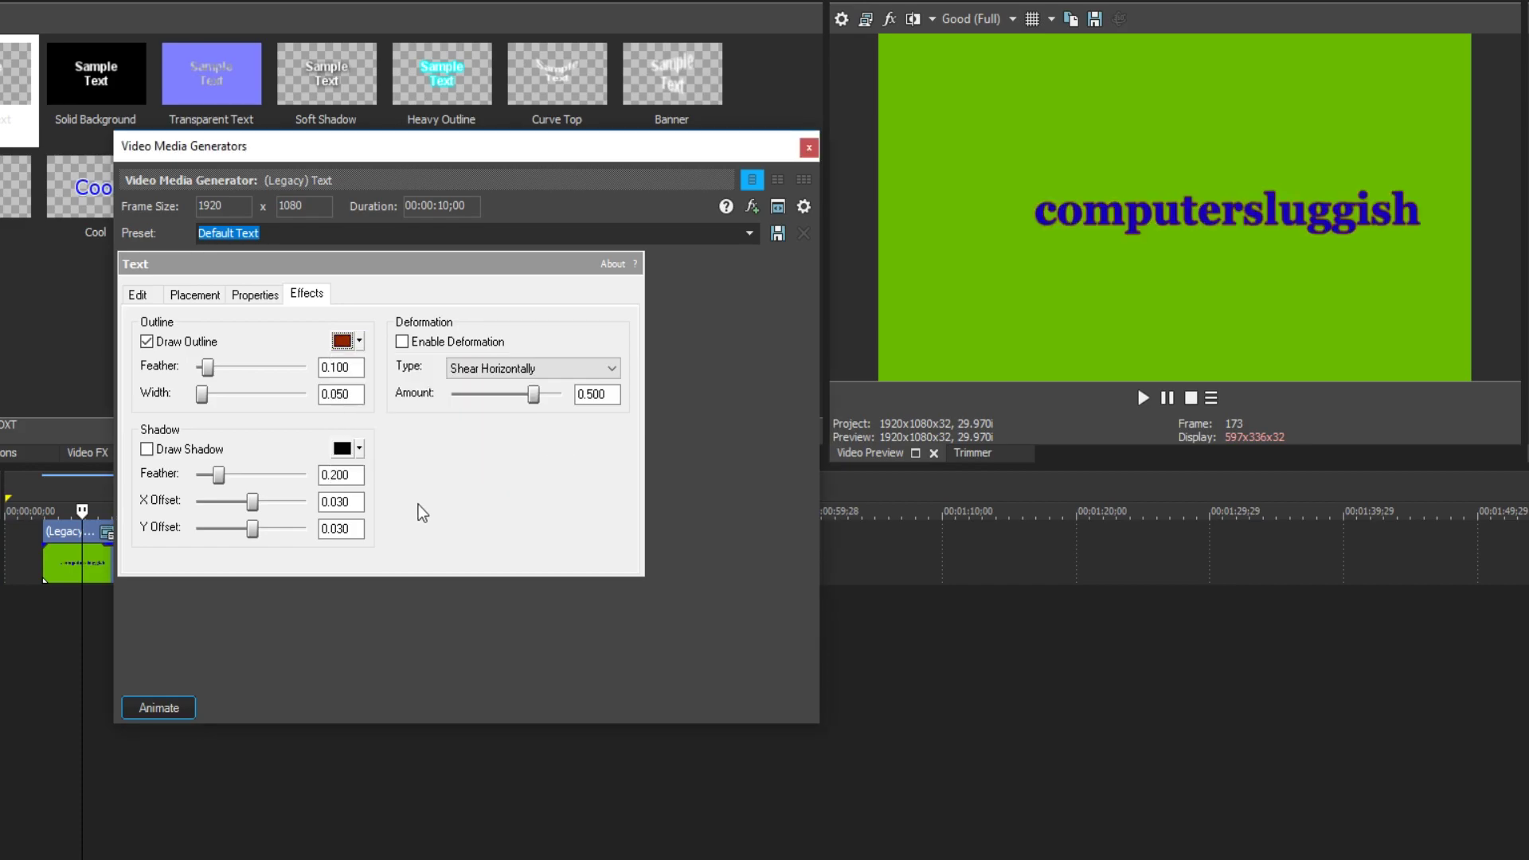
left_click_drag(202, 394, 235, 372)
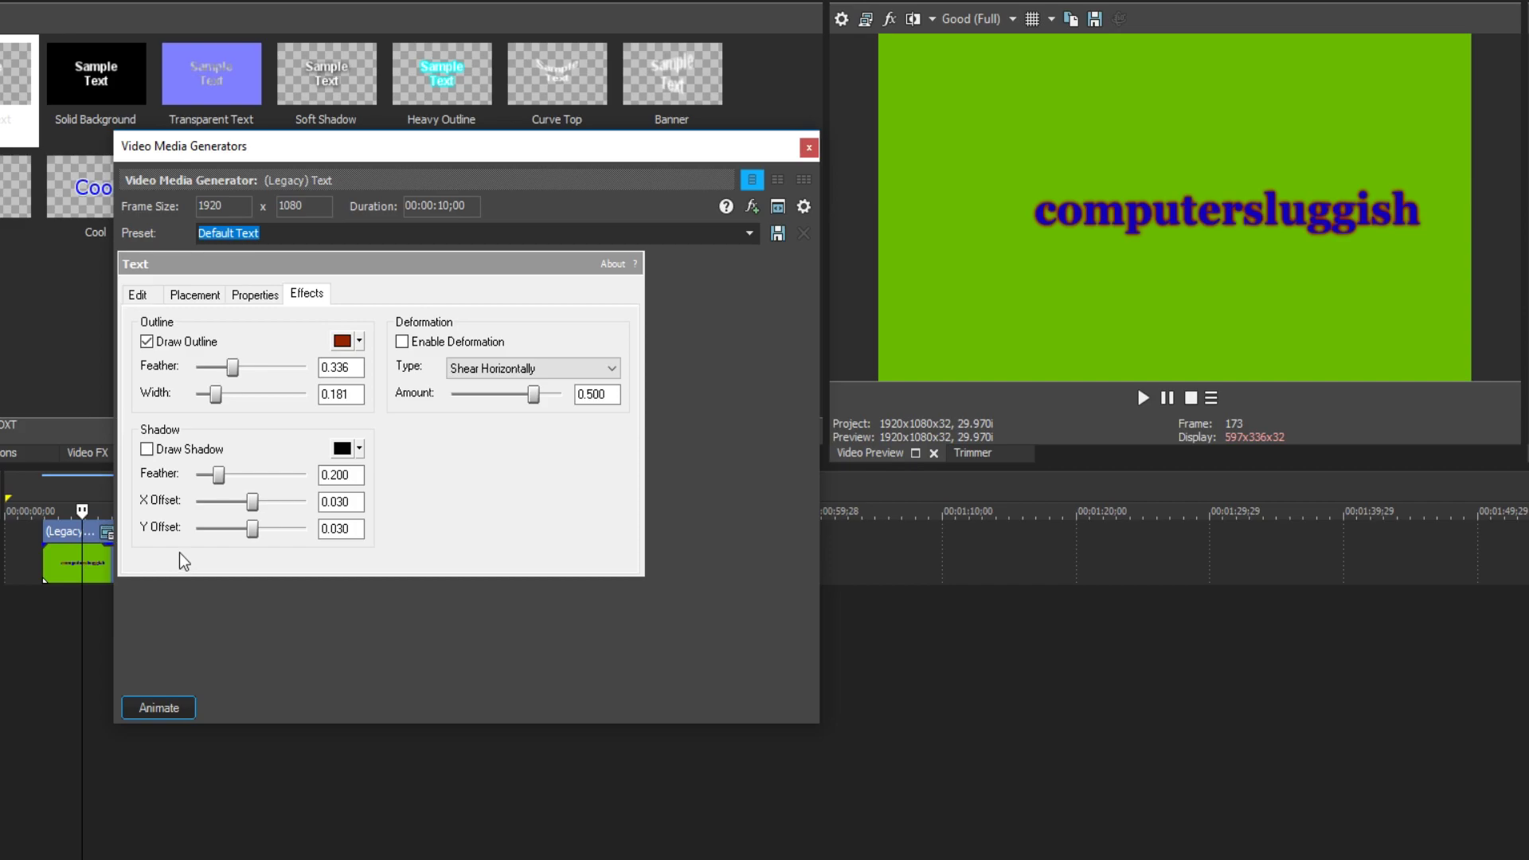
Add a soft-edged drop shadow to the title and close the generator window
left_click(147, 449)
mouse_move(224, 476)
left_mouse_down()
mouse_move(272, 505)
mouse_move(264, 532)
left_mouse_up()
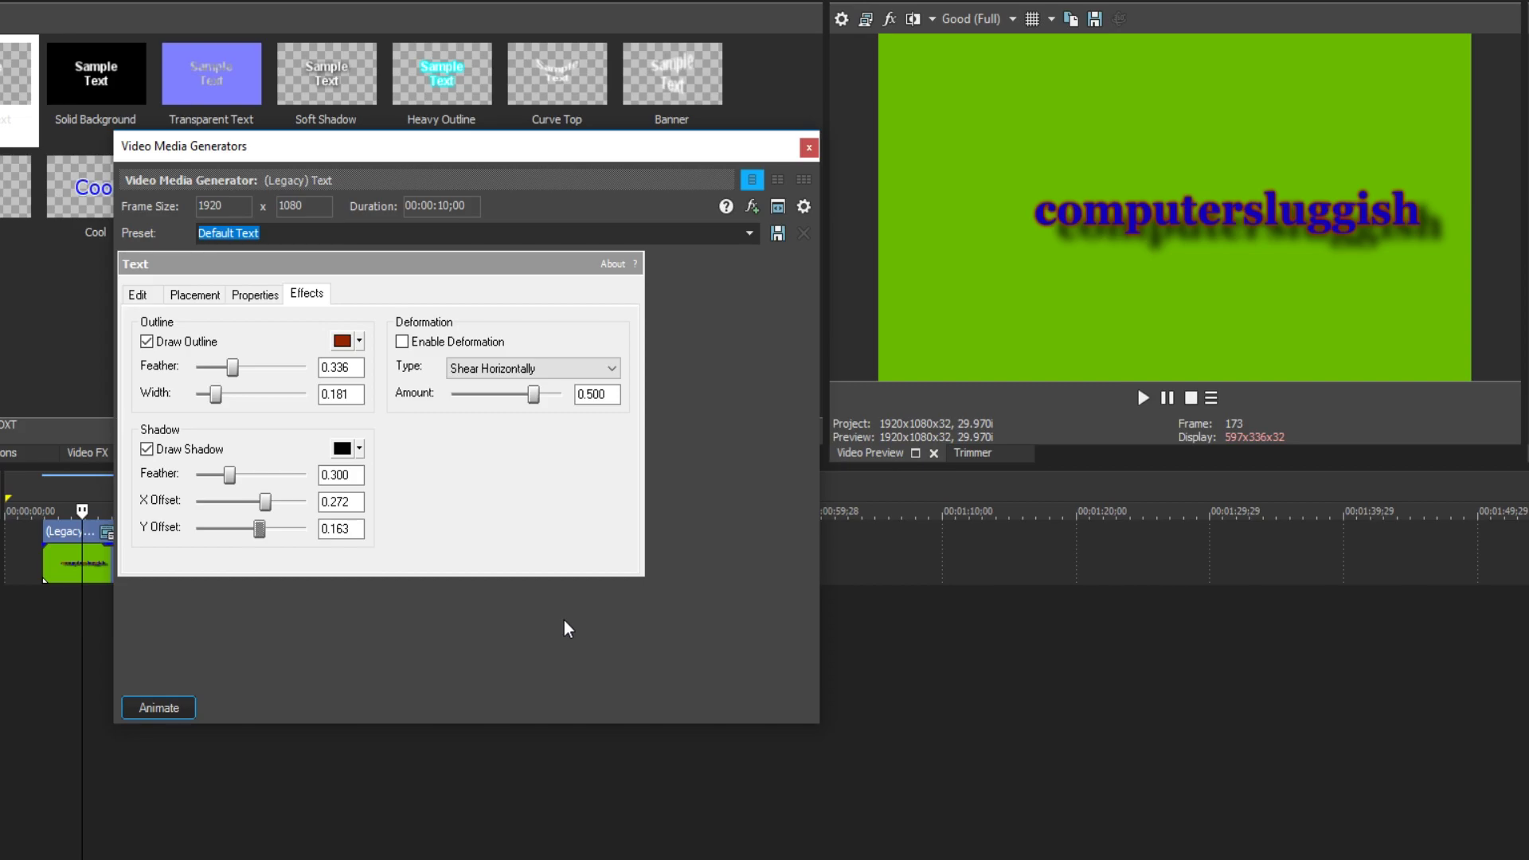
left_click(809, 147)
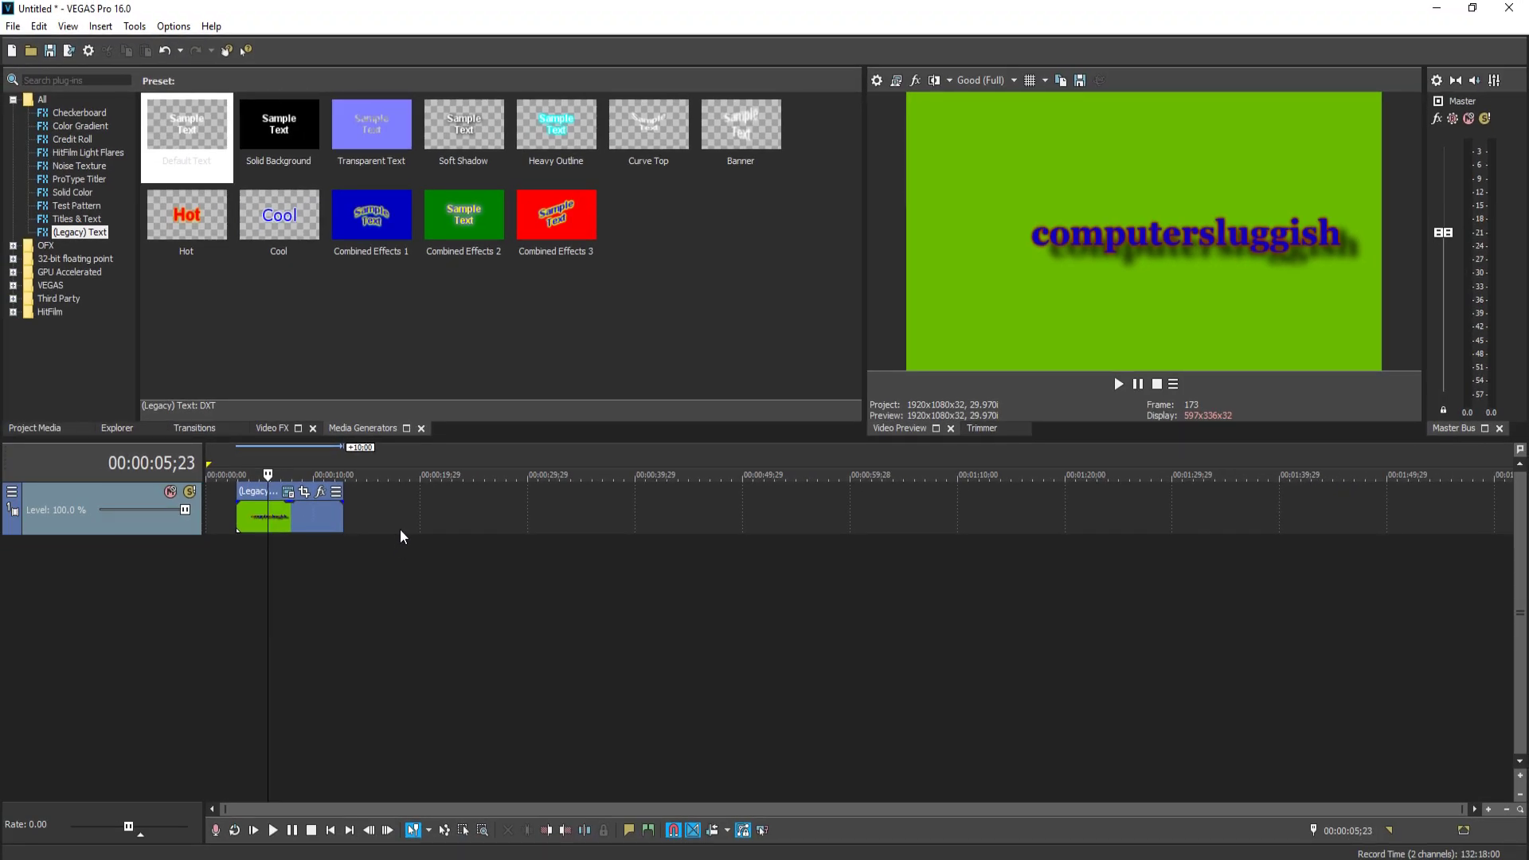
Add a Solid Background text clip on a new track at 0 and stretch it to loop three times
left_click(284, 131)
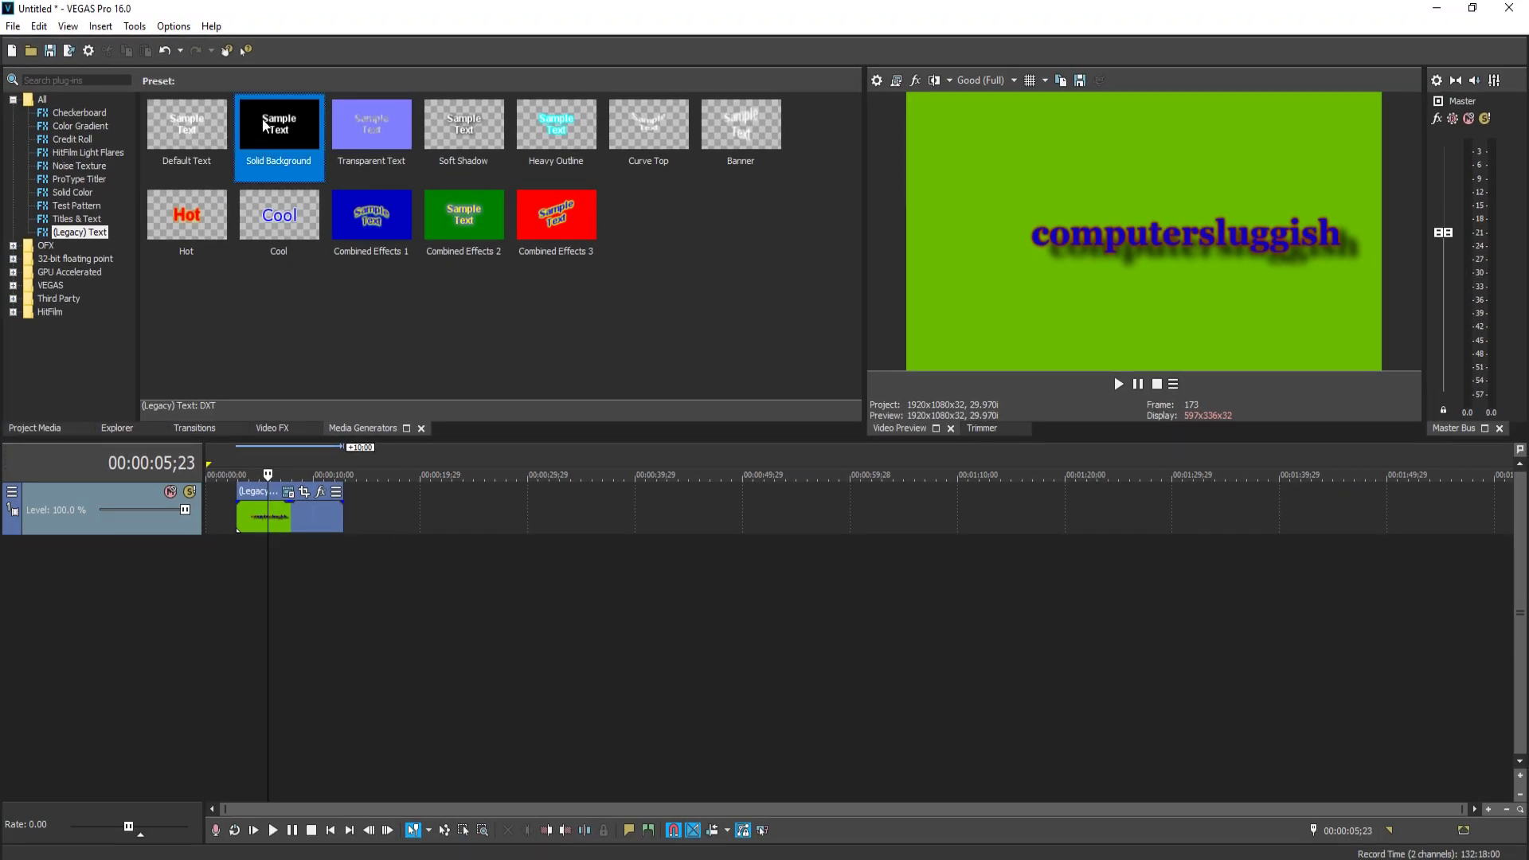
left_click_drag(276, 123, 422, 621)
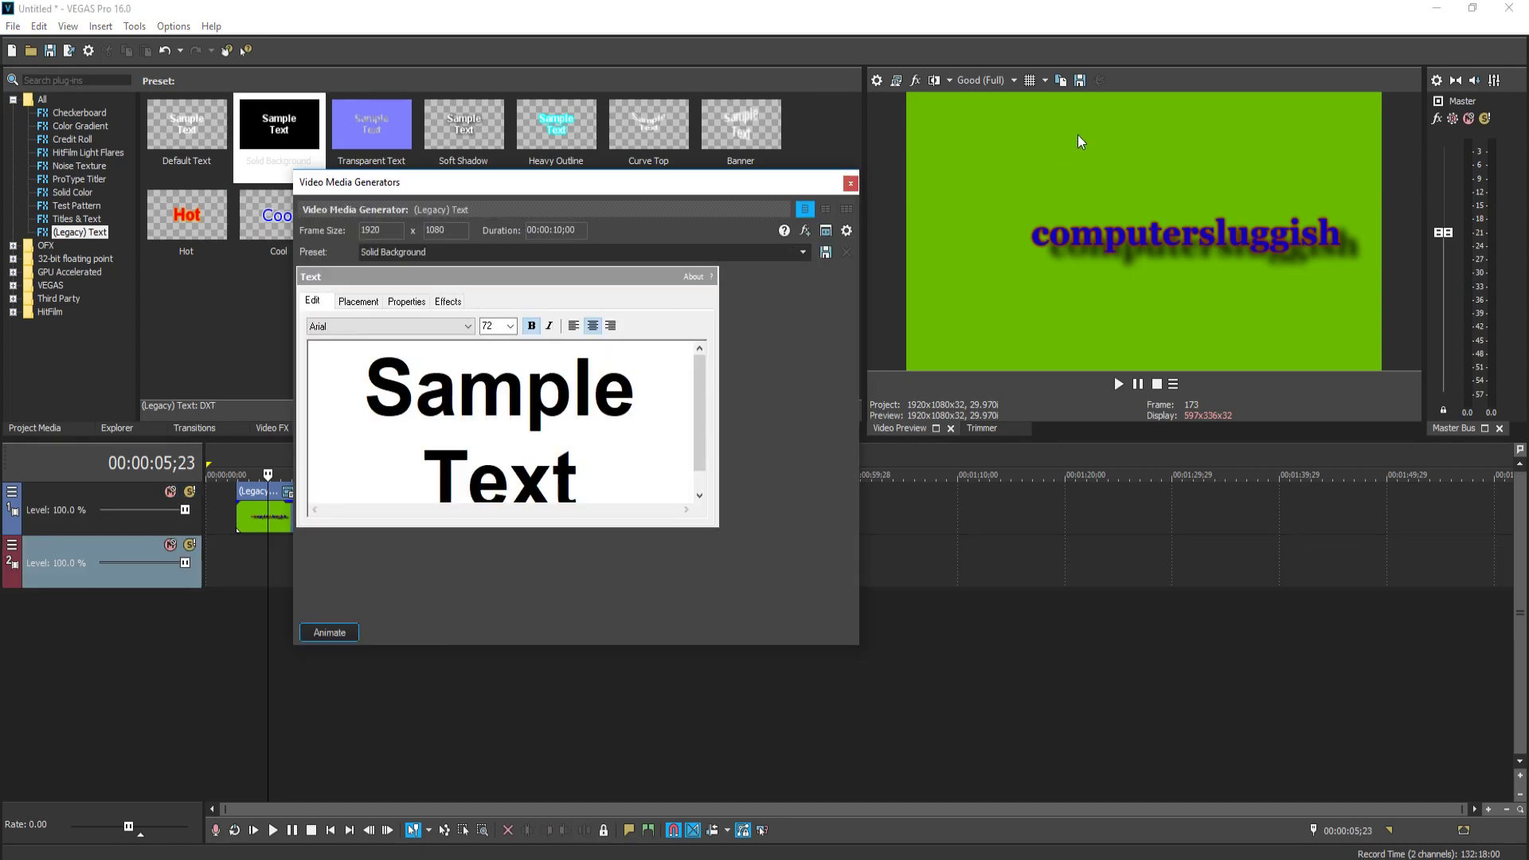
left_click(851, 184)
left_click_drag(476, 564, 254, 580)
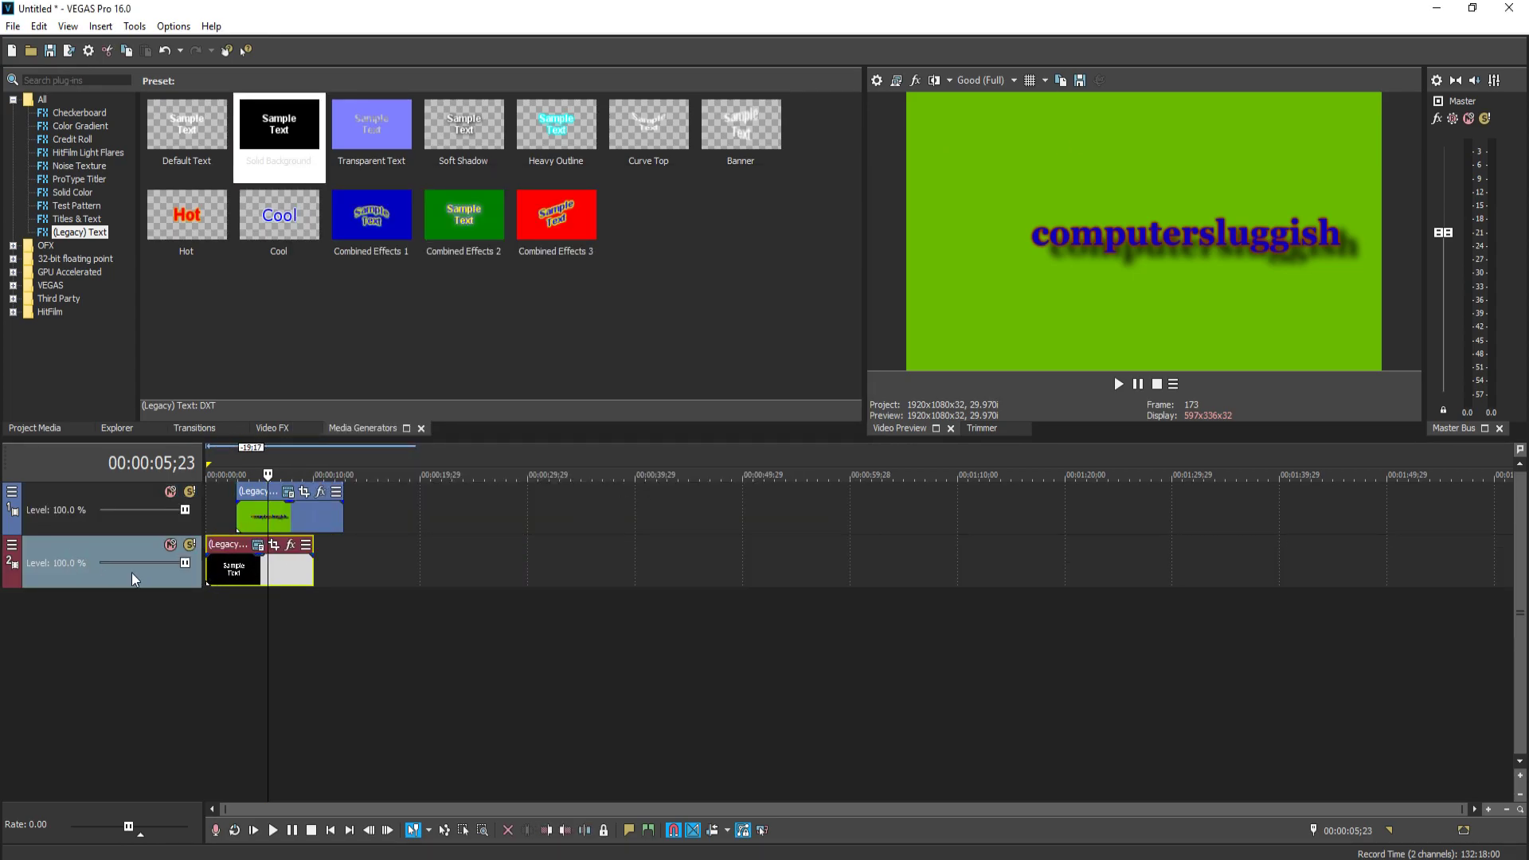
left_click_drag(313, 566, 475, 565)
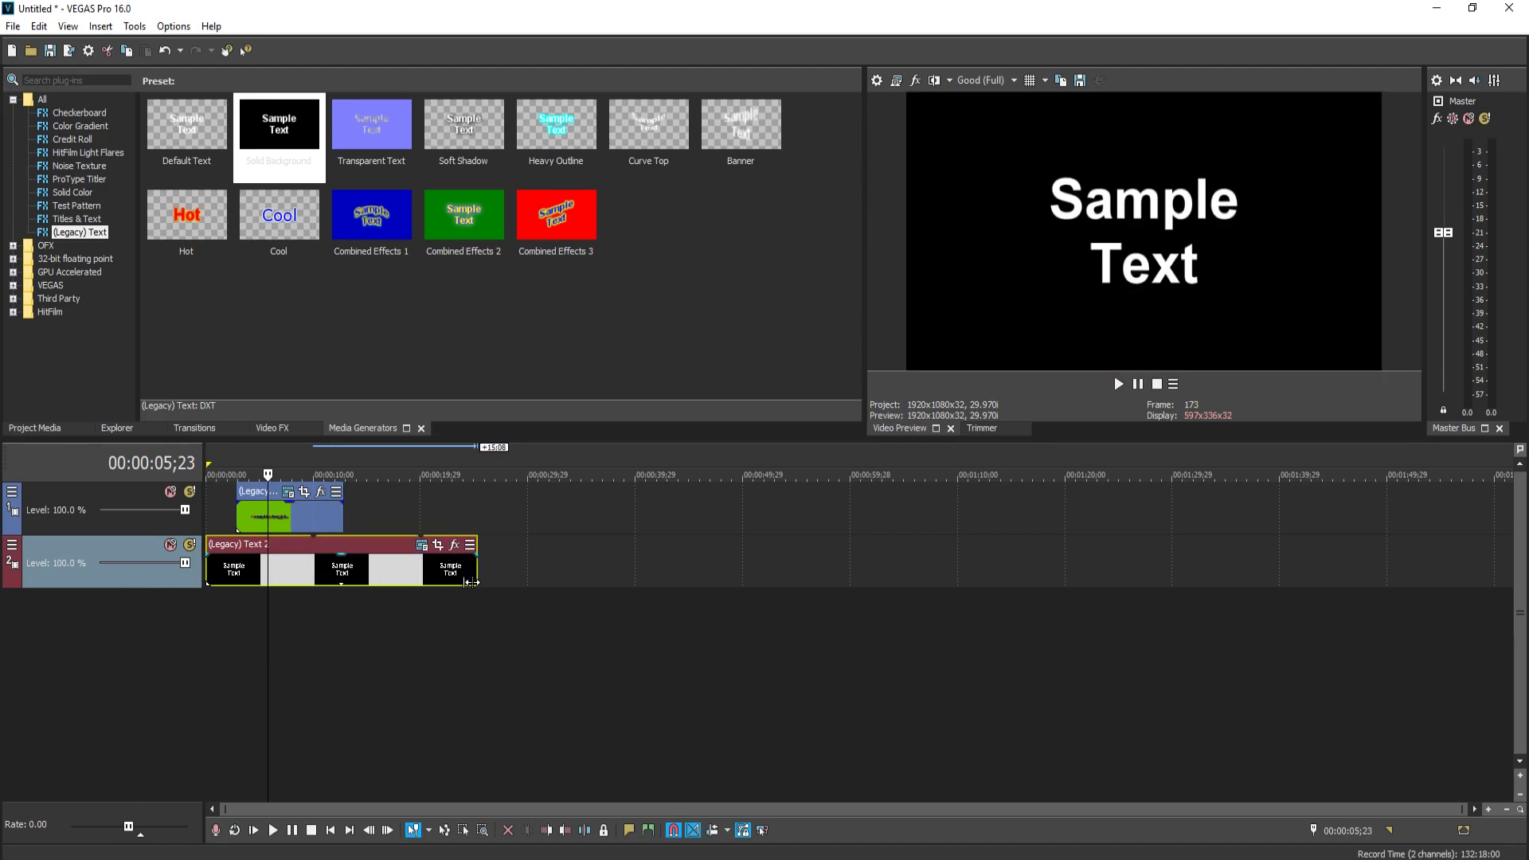
left_click(306, 605)
left_click(280, 604)
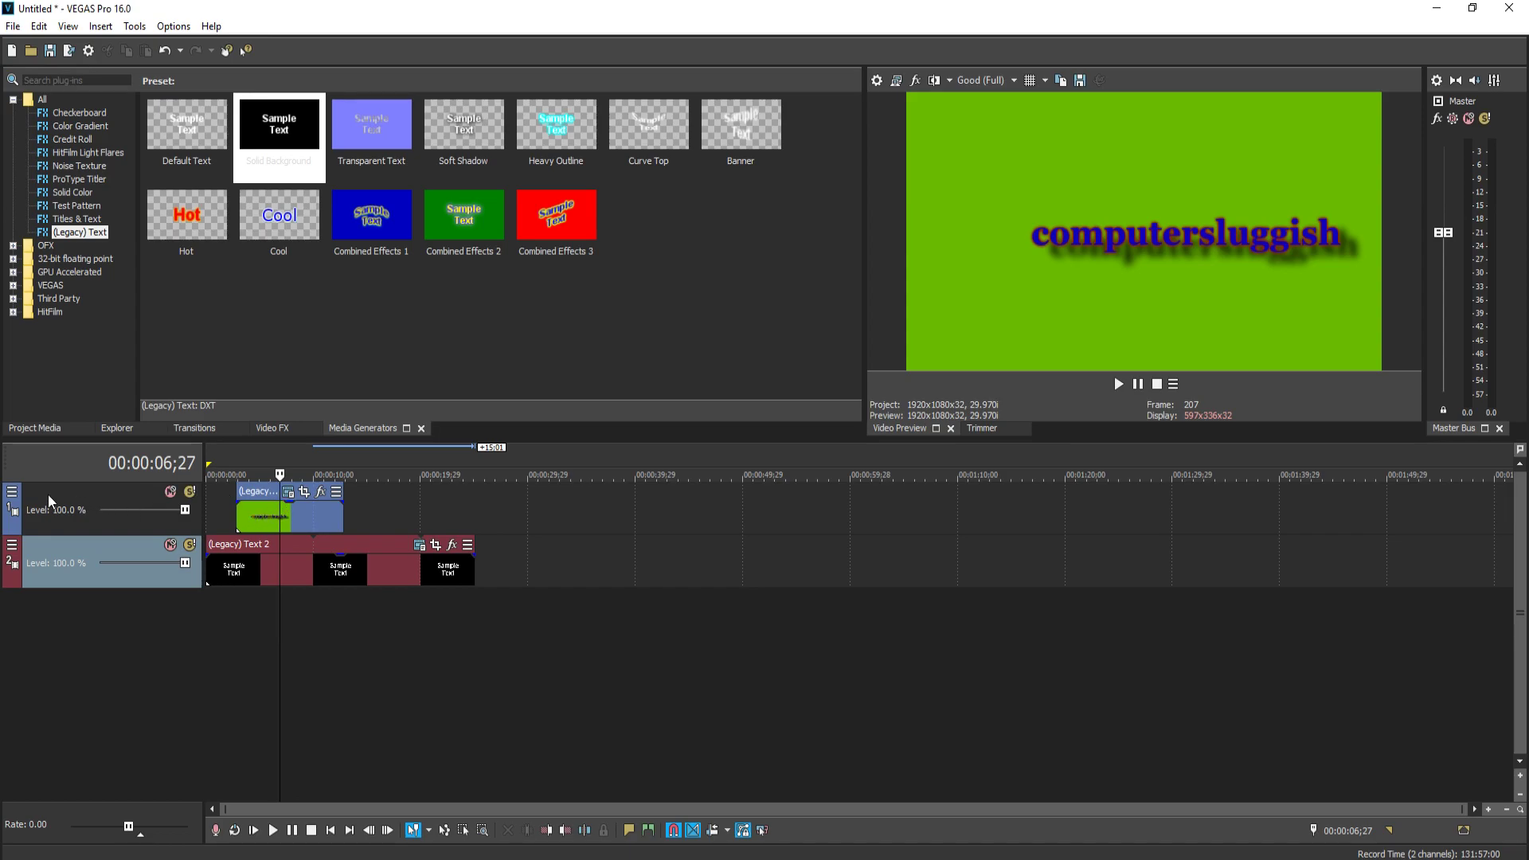
Set the computersluggish title's background alpha to 0 so Sample Text shows behind it
left_click(288, 494)
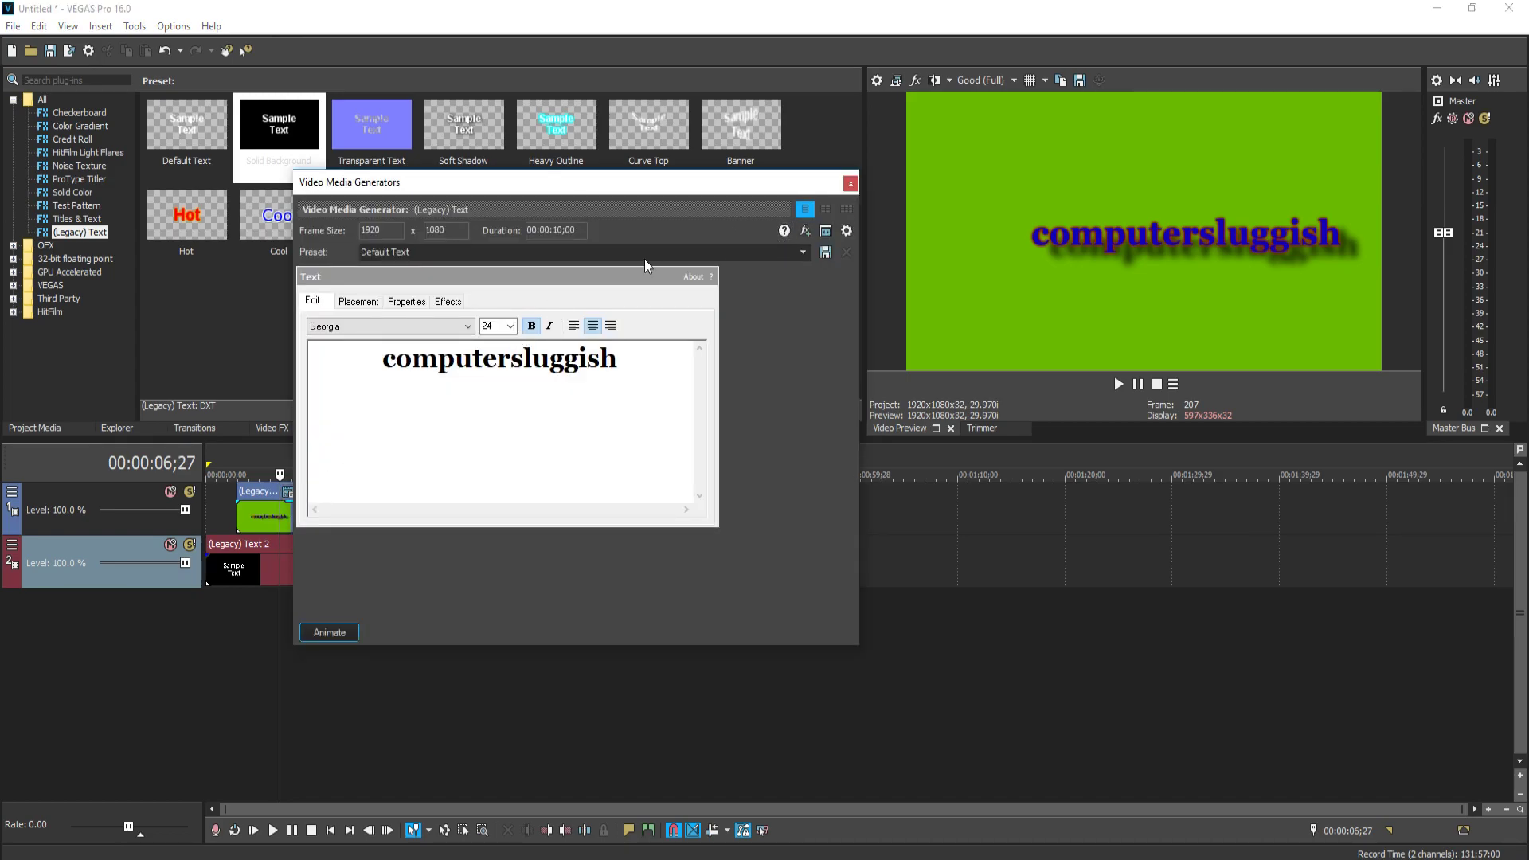
left_click(403, 304)
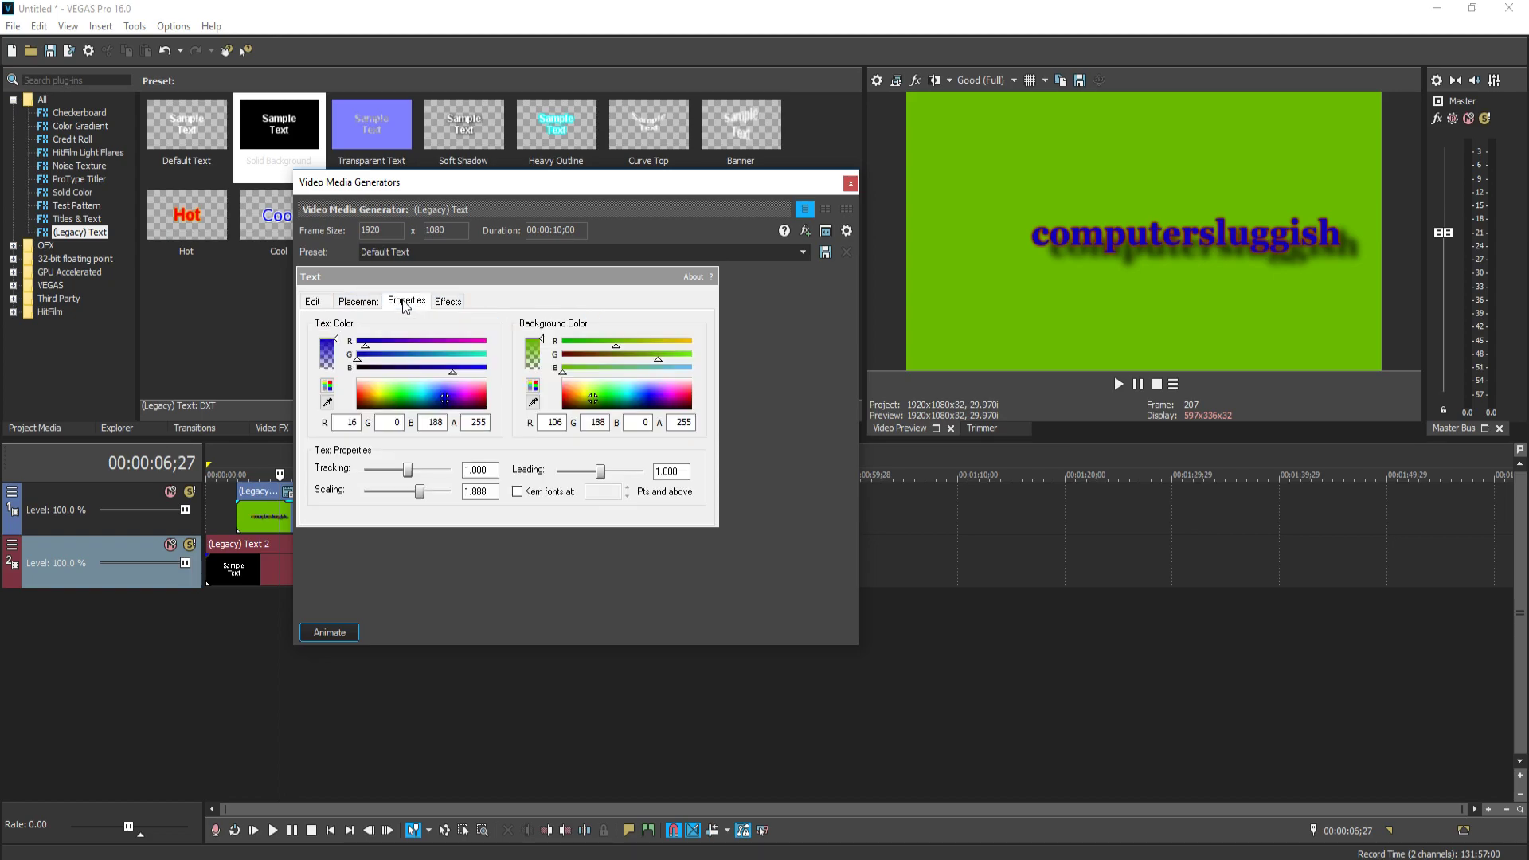
left_click_drag(539, 343, 541, 368)
left_click(850, 184)
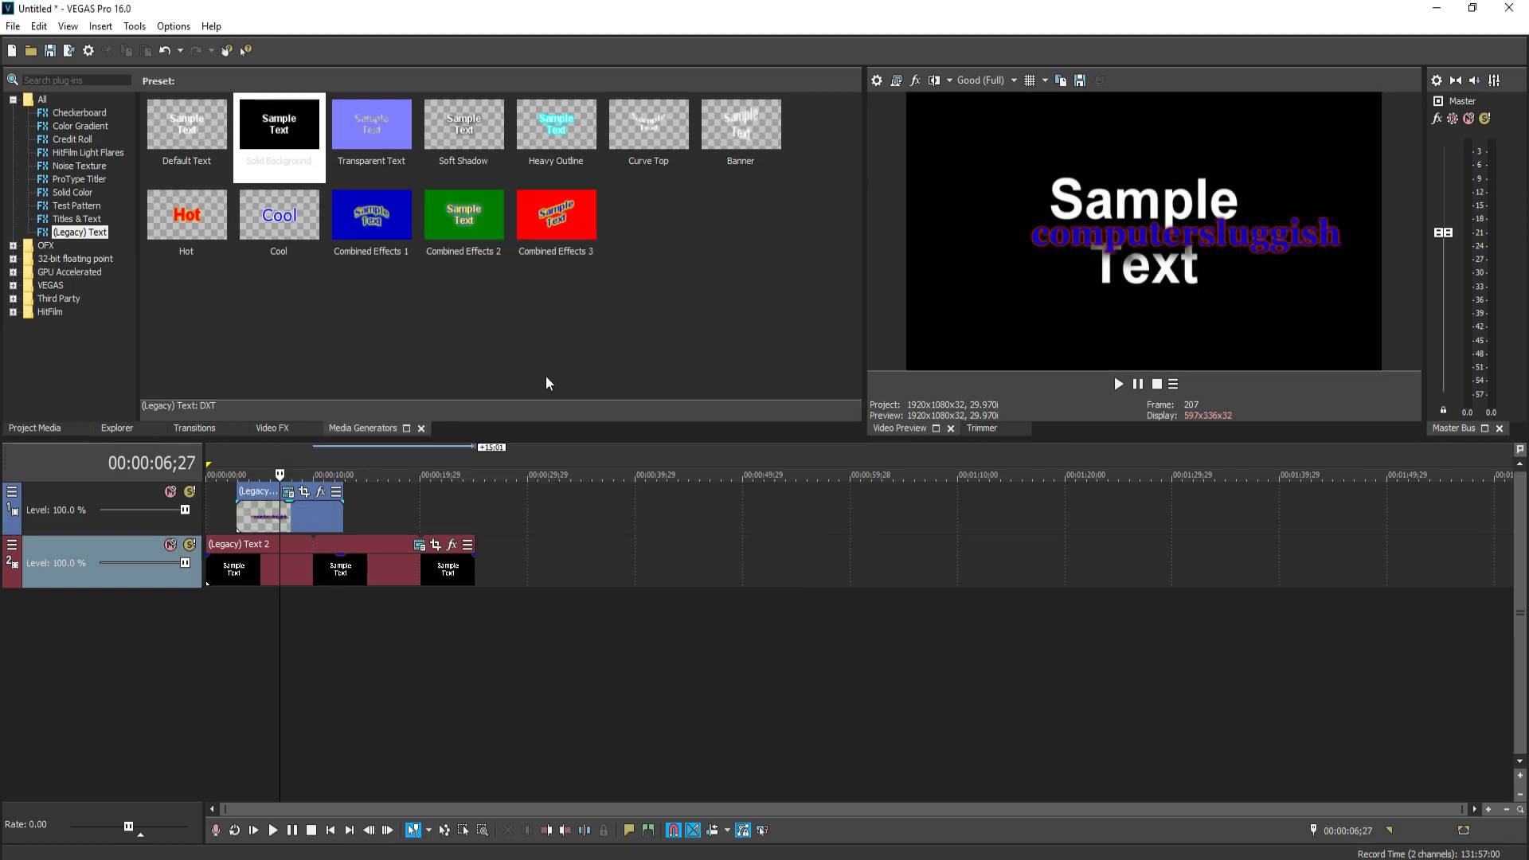